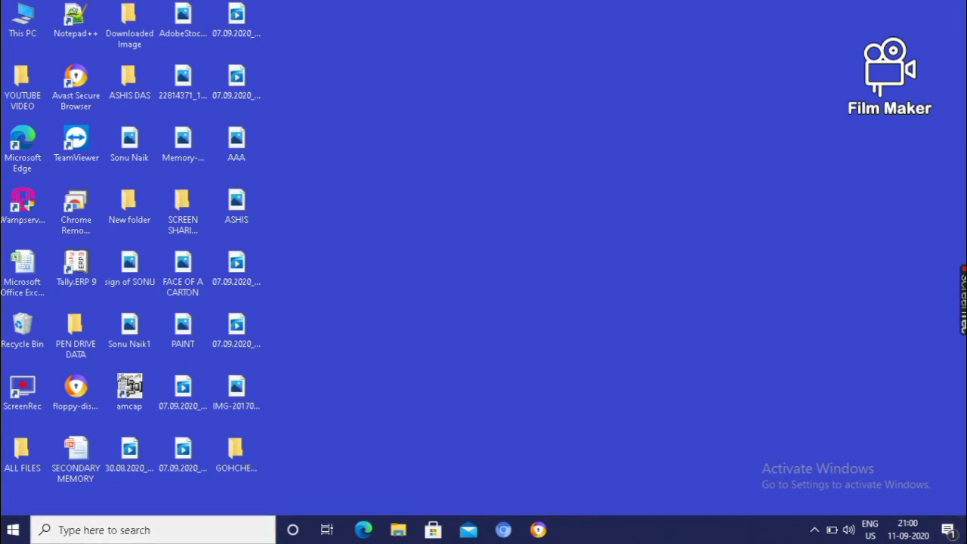
Launch Notepad by searching 'NpTEPAD' from Start, then close the empty window
click(12, 534)
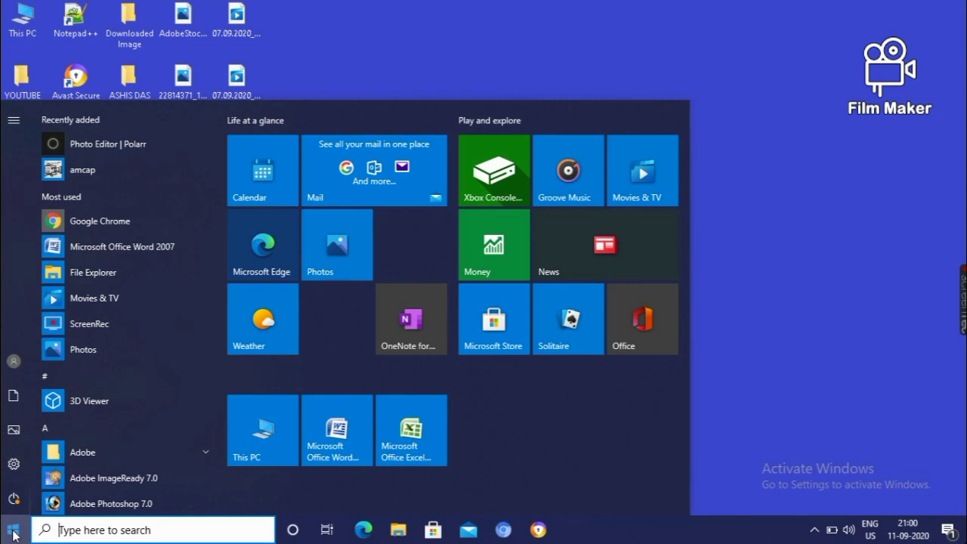
click(67, 531)
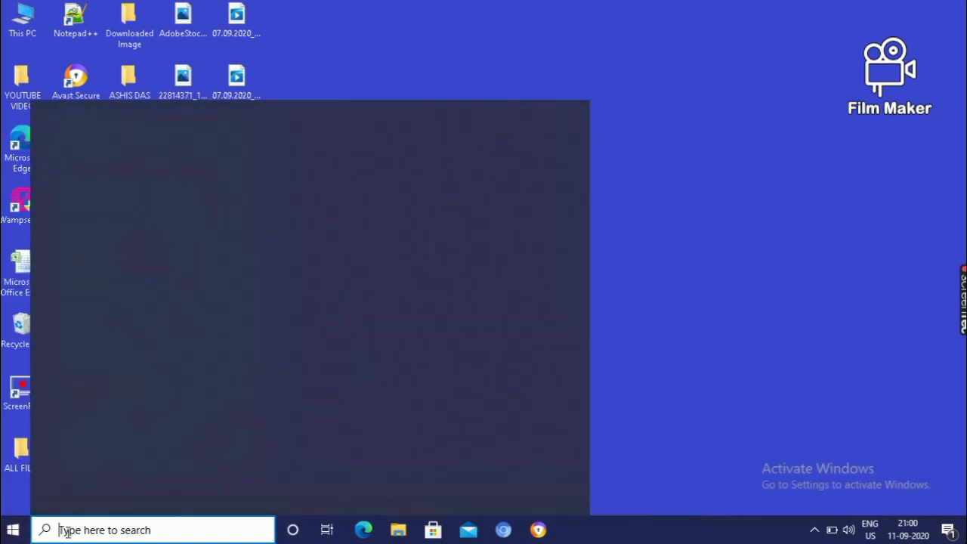
text(Np)
text(TE)
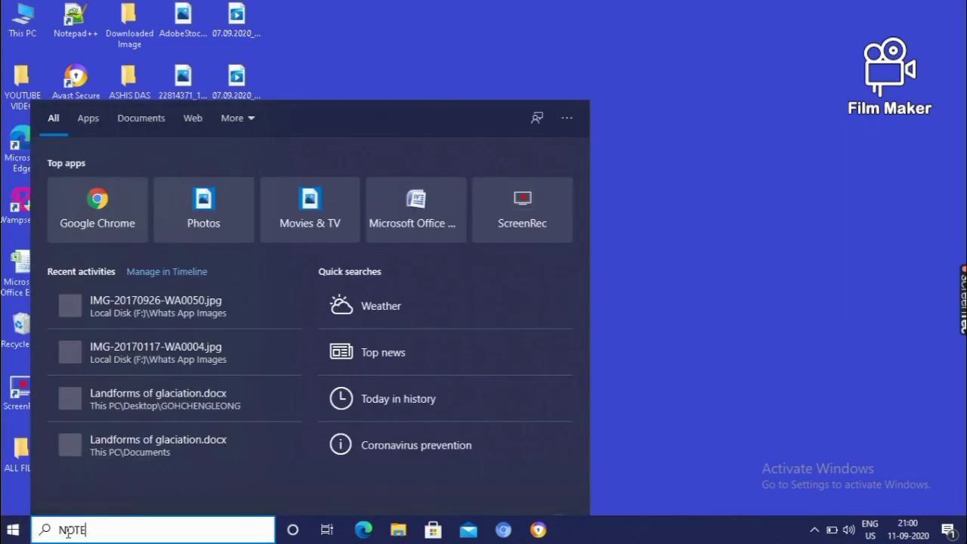
text(PAD)
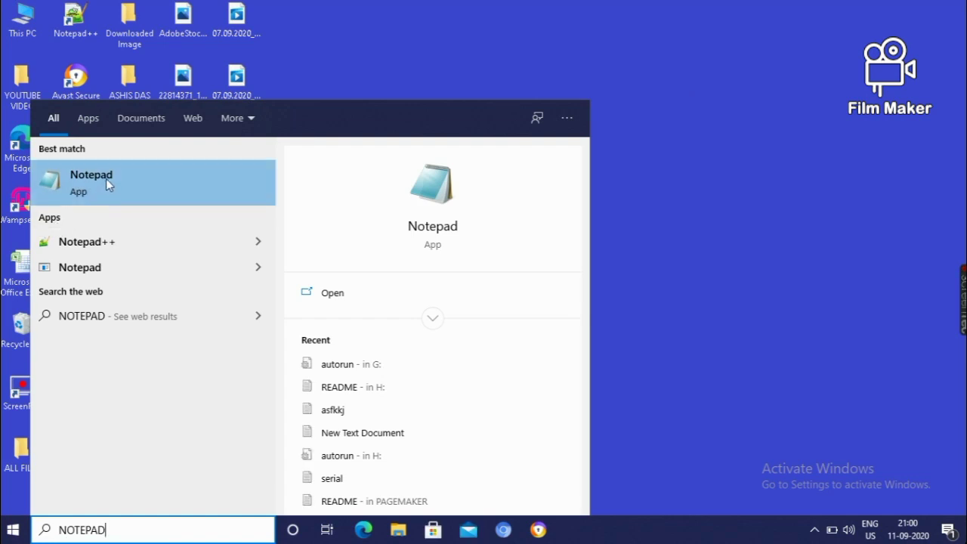
click(108, 184)
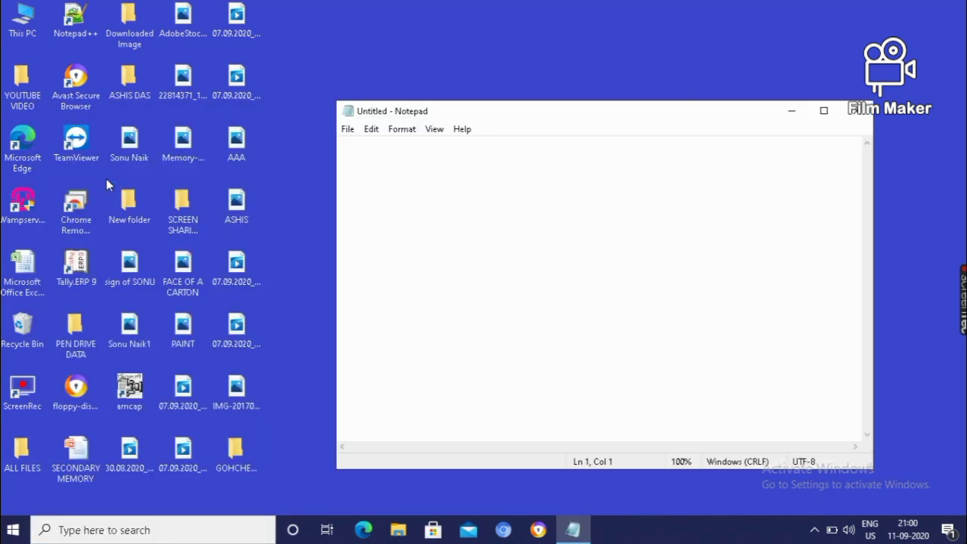
click(853, 112)
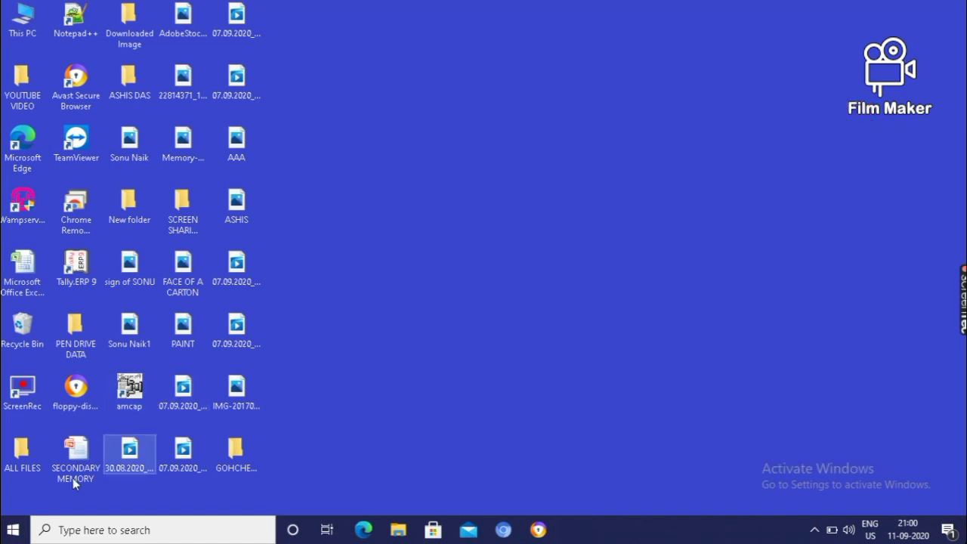
Open the Weather app from the Start app list, minimize it, then close Start
click(14, 530)
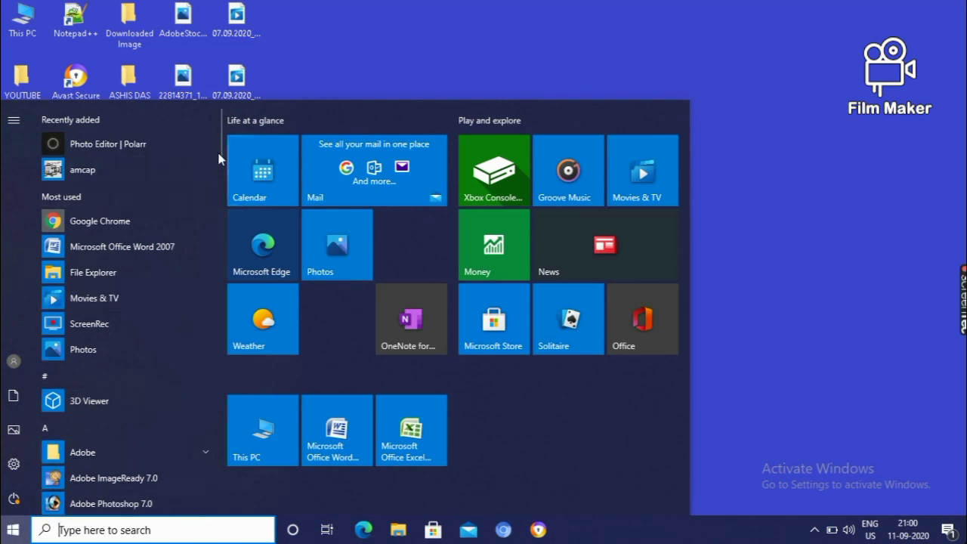
drag(220, 157, 253, 325)
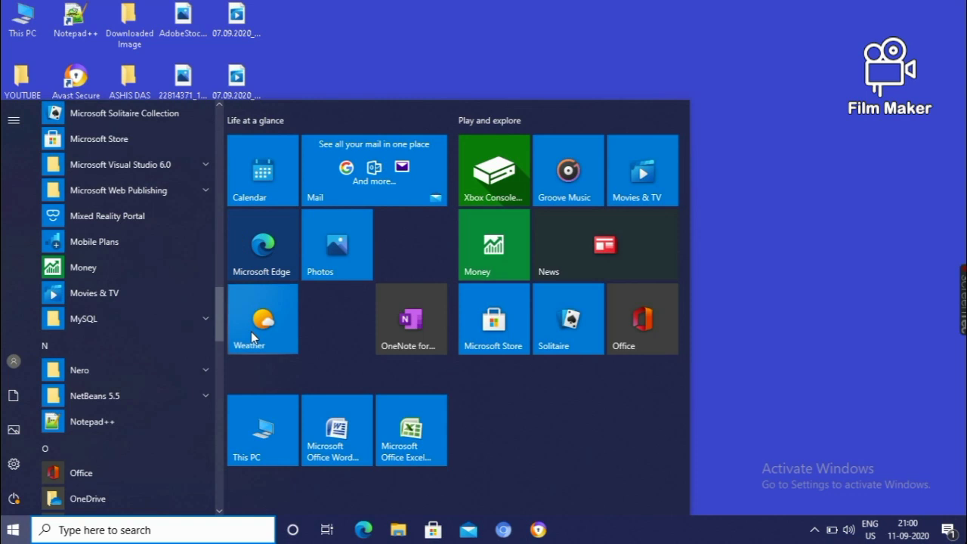
click(257, 354)
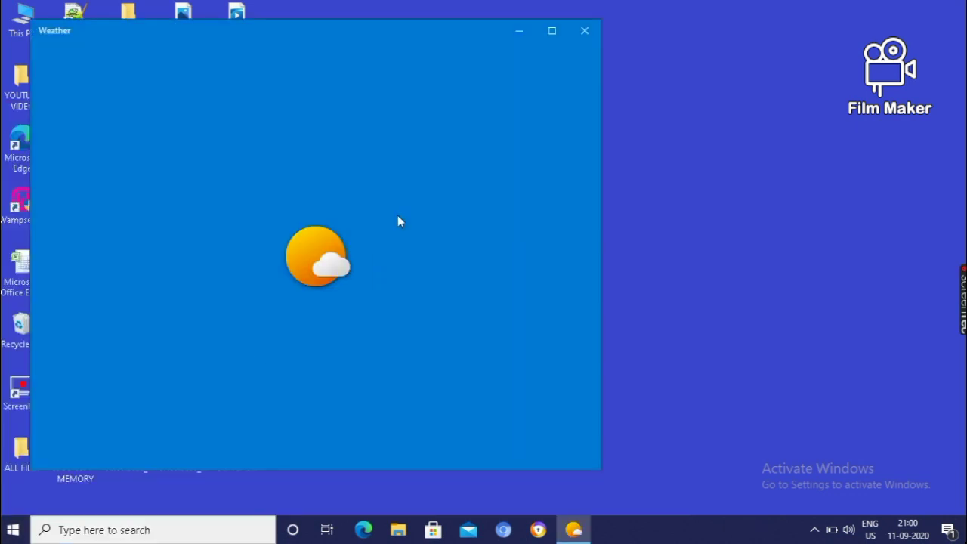
click(519, 32)
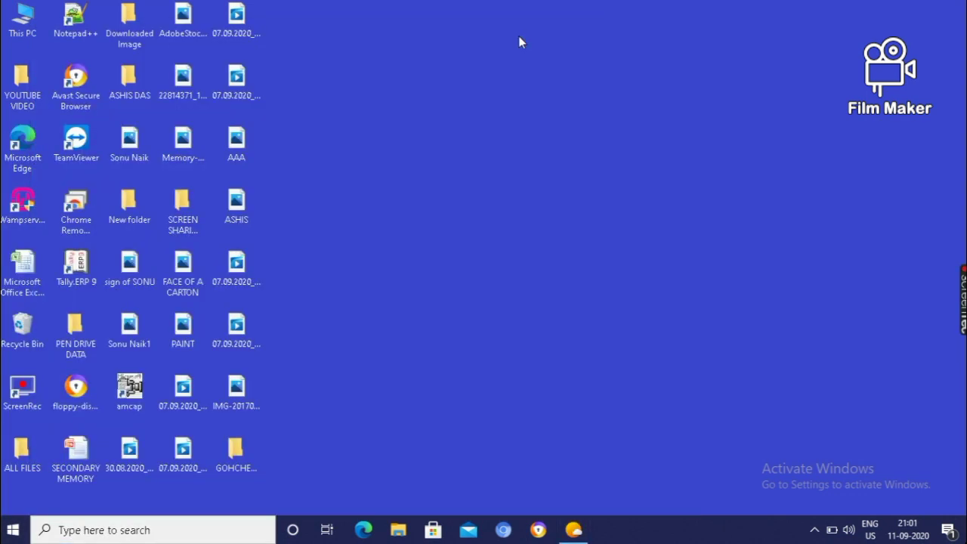
click(14, 530)
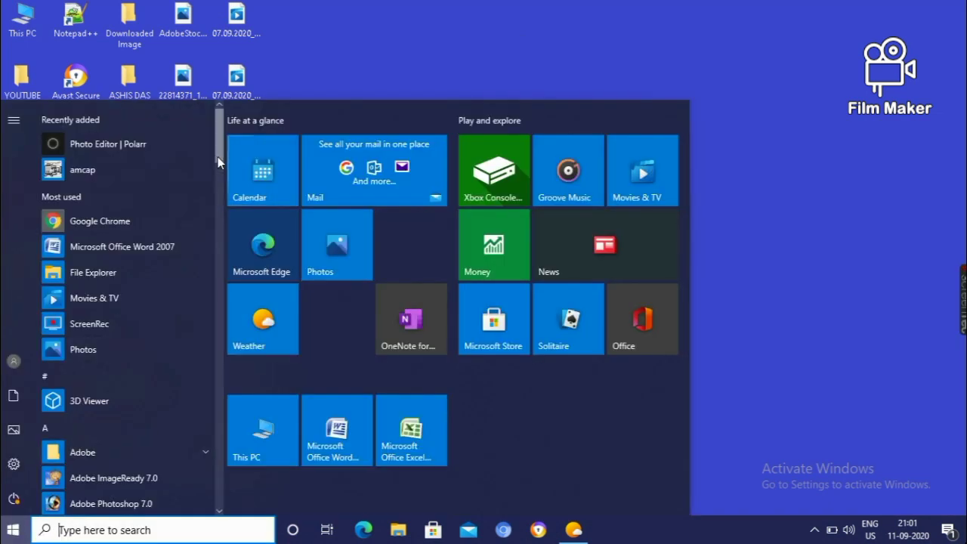
drag(219, 162, 223, 349)
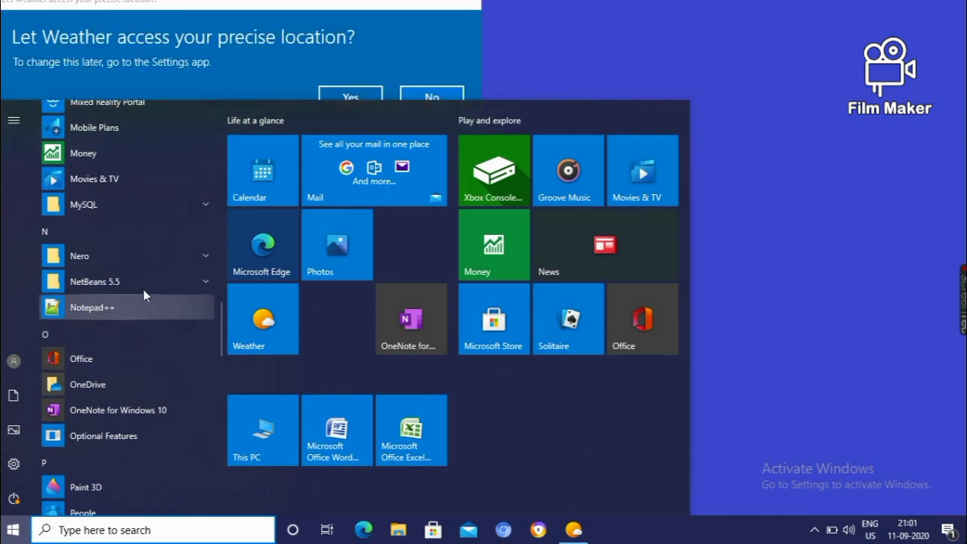
click(598, 55)
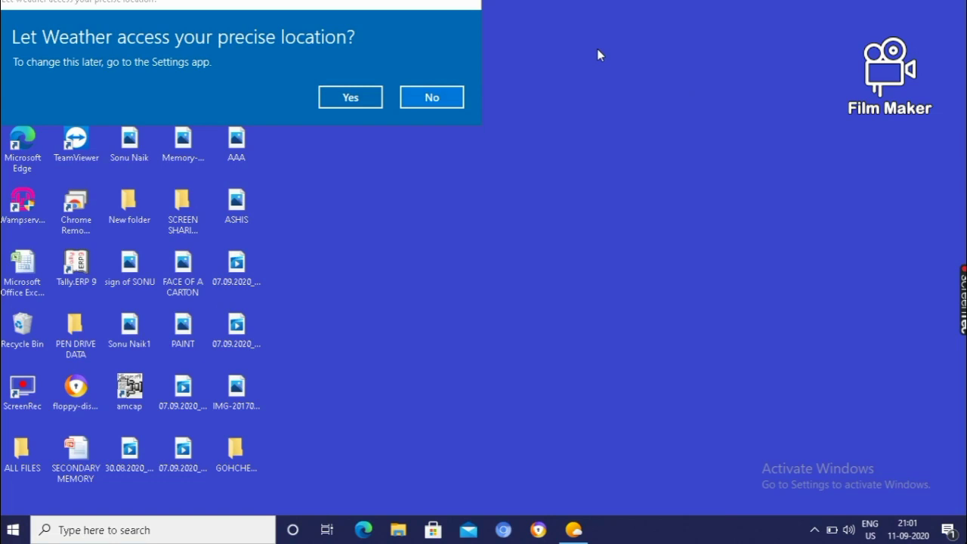
Search 'NOTE' in Windows Search and launch the Notepad best match
click(67, 527)
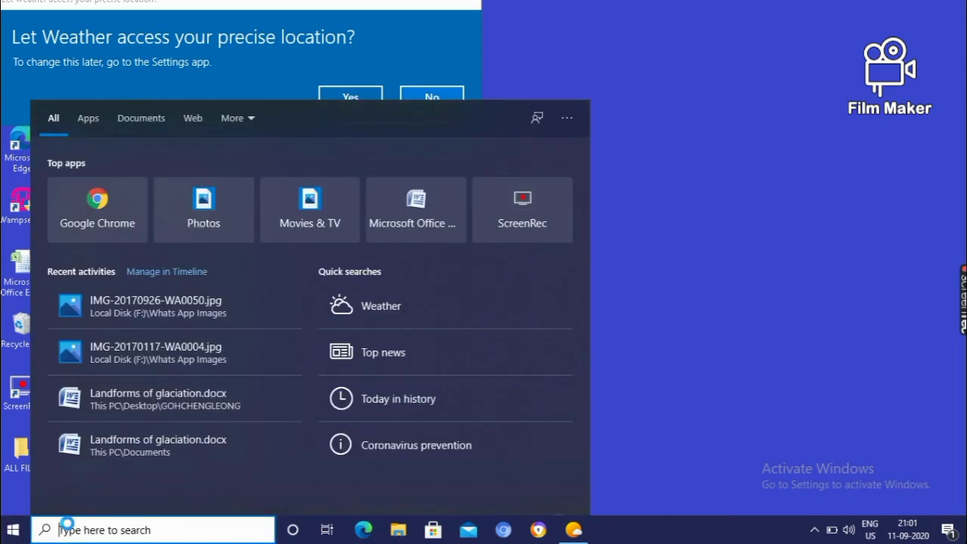
text(N)
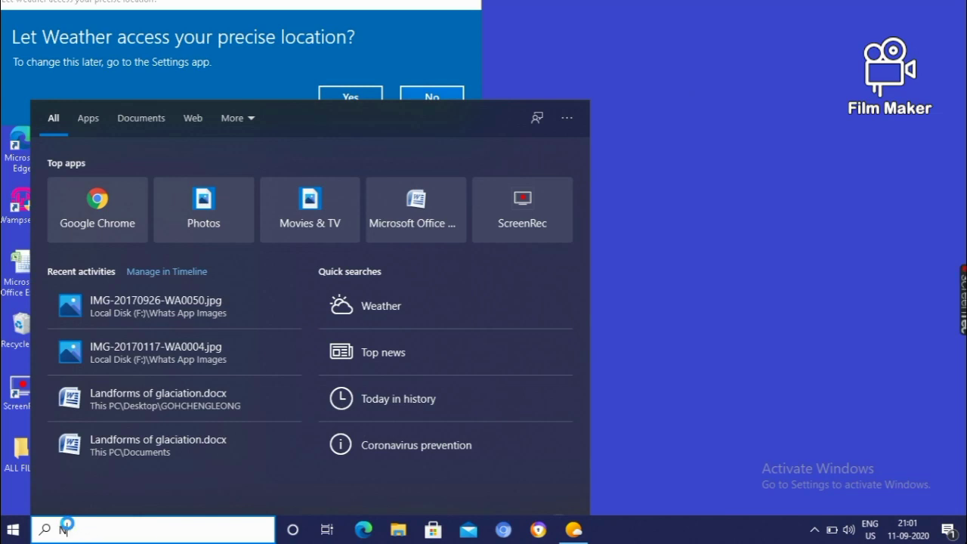
text(OTE)
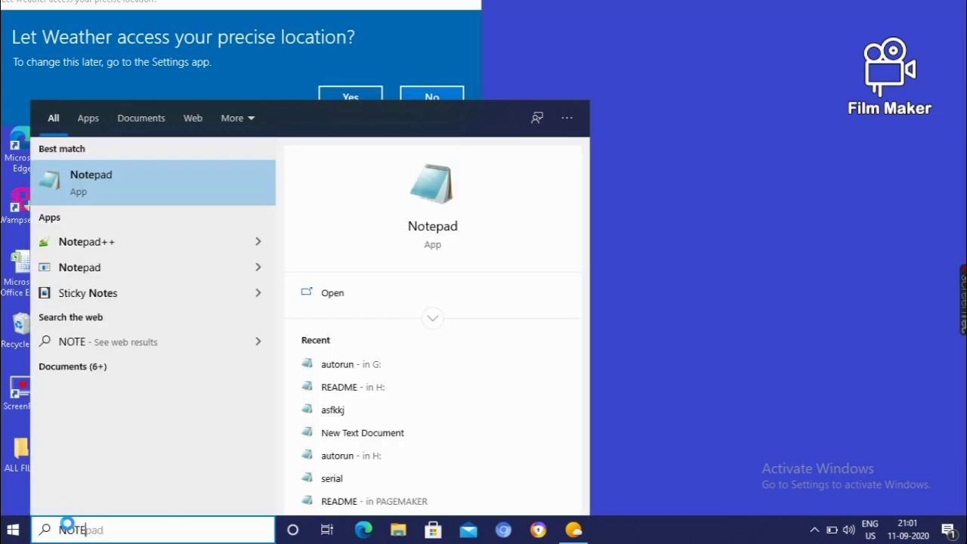
click(93, 184)
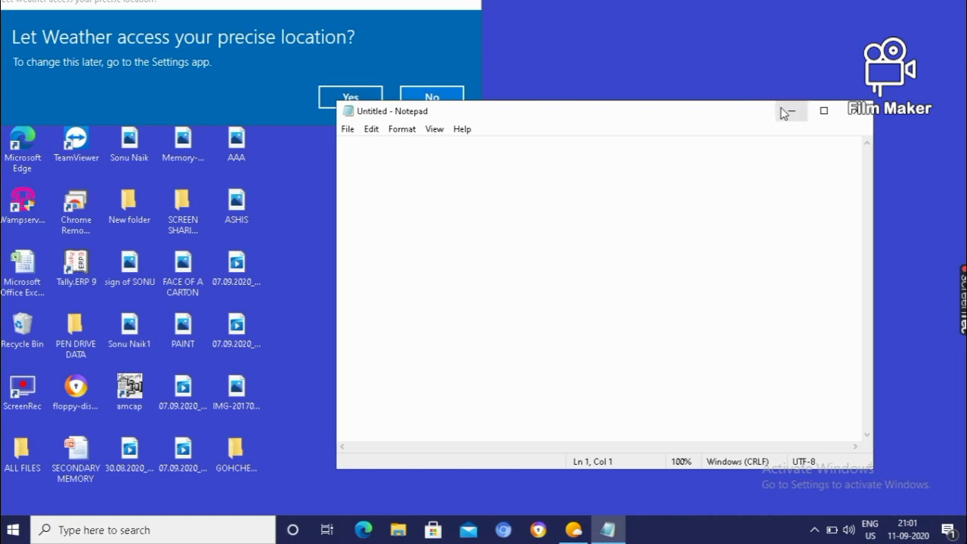
Maximize the blank Untitled Notepad window to full screen
click(821, 112)
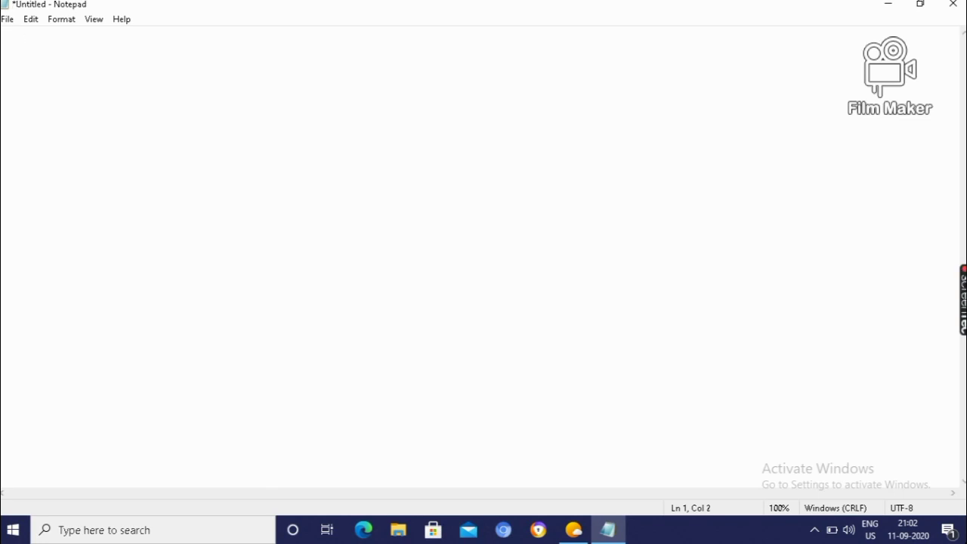
Type two uppercase lines stating the writer's name and the father's name
text(MY NAM)
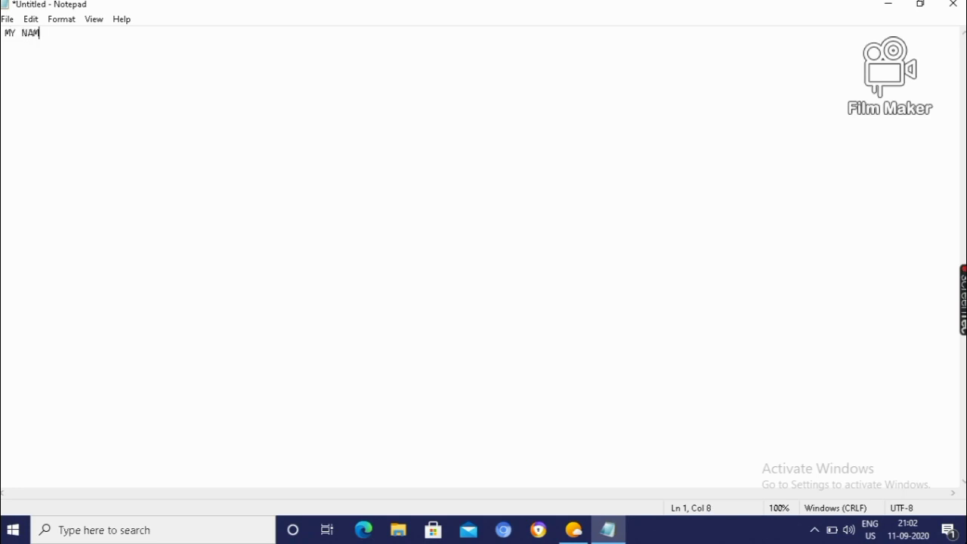
key(Return)
text(MY )
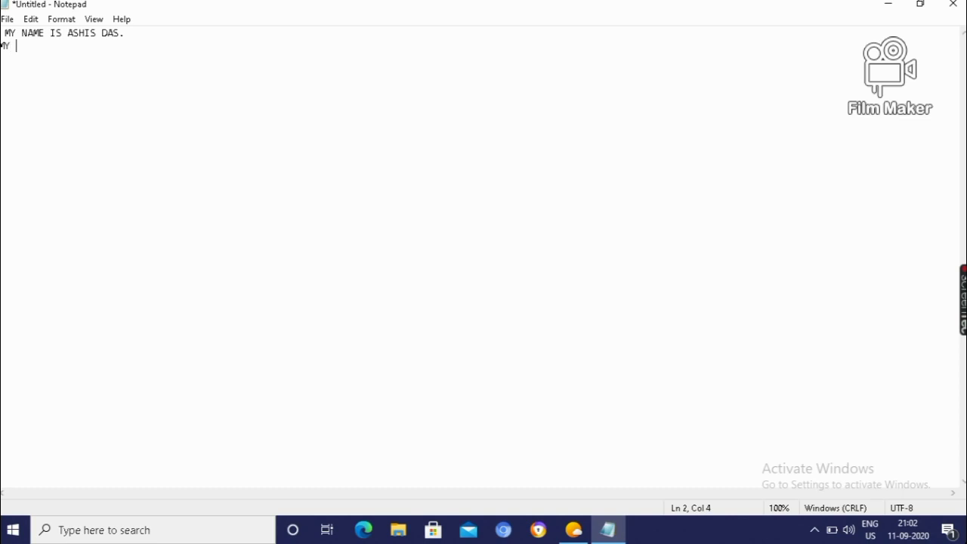
text(FATHER)
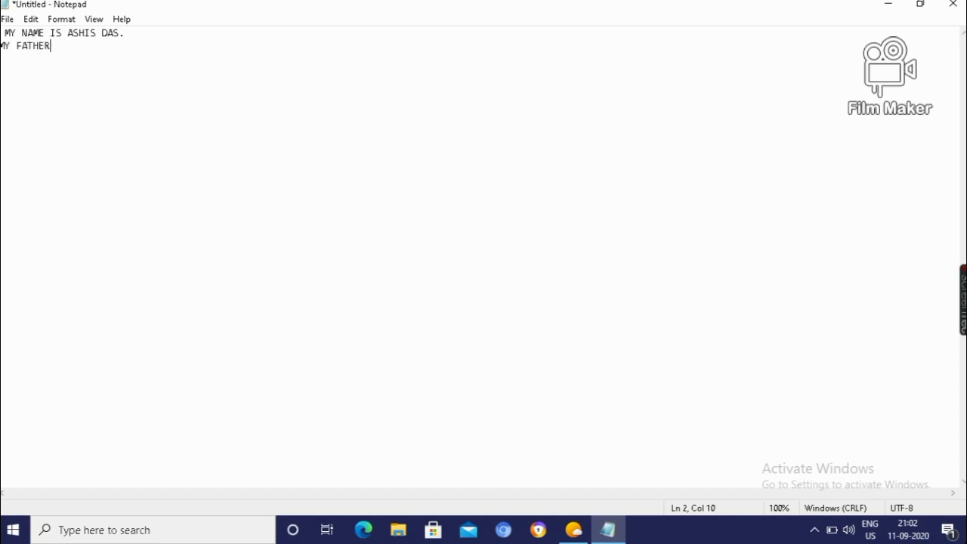
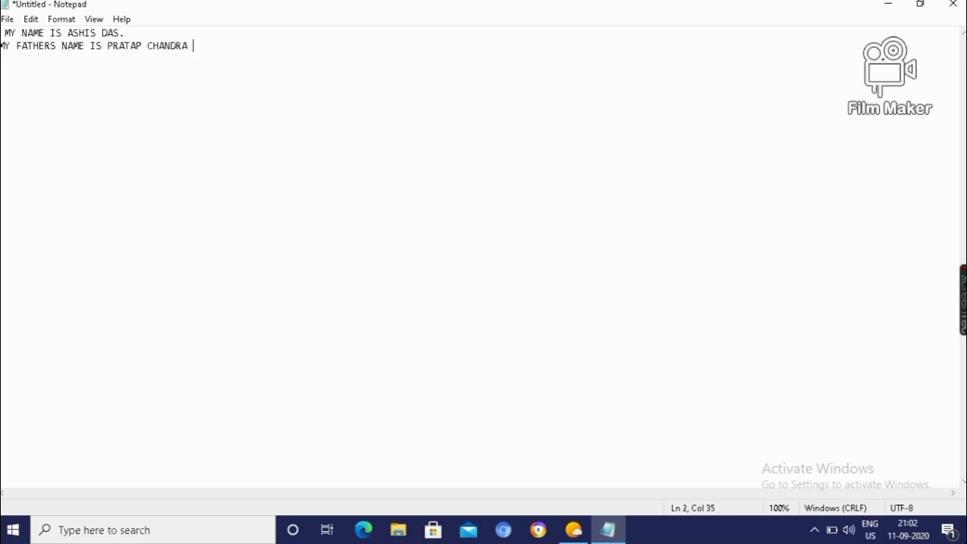
key(Return)
Type a third uppercase line with the mother's name, fixing typos, and start a new line
text(MY MOTHER)
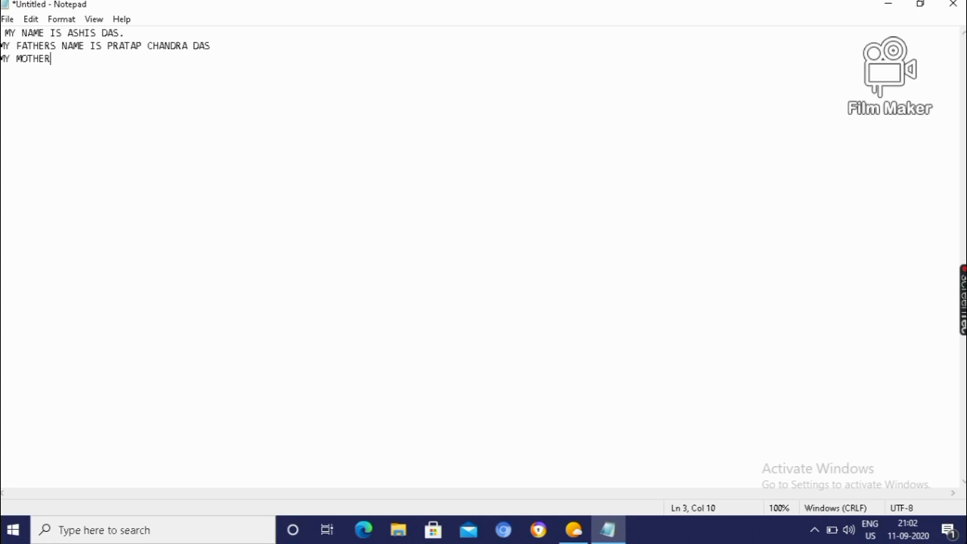
text('S NAME IS )
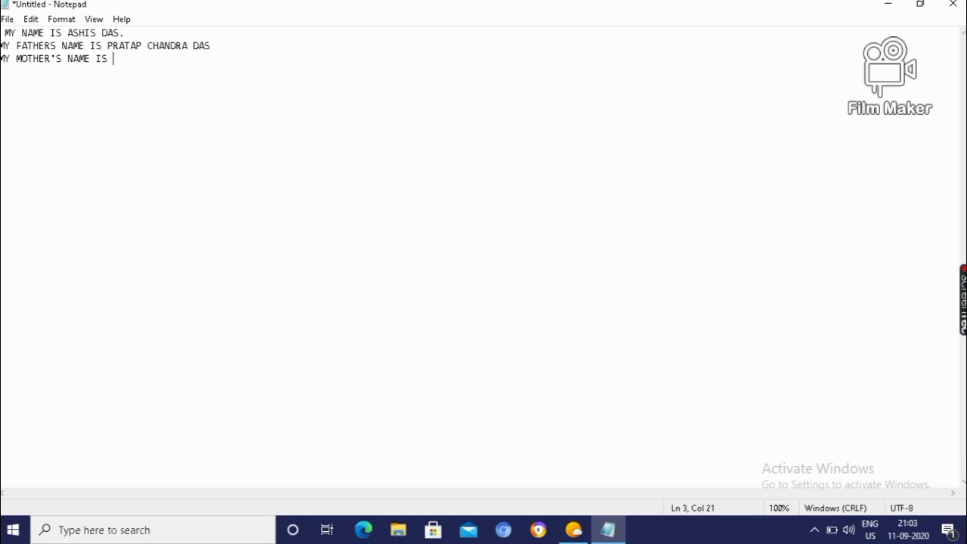
text(PRAMILA)
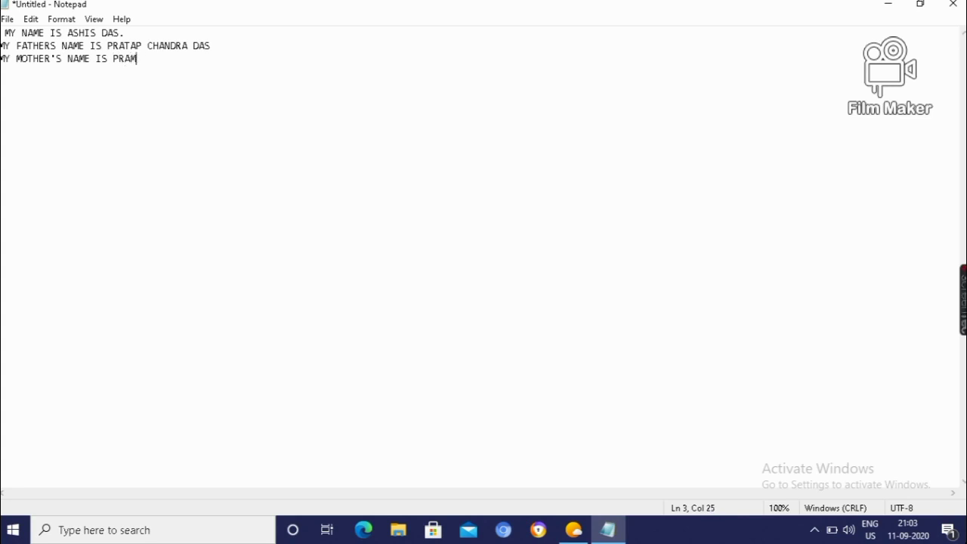
text(S.)
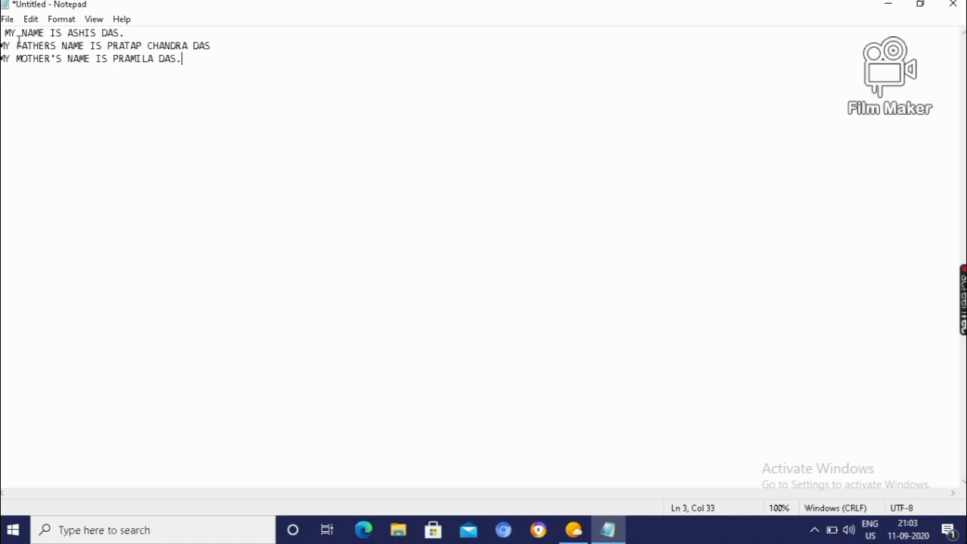
key(Return)
Type the first sentence in lowercase on line 4, ending it with a period
text(my name is)
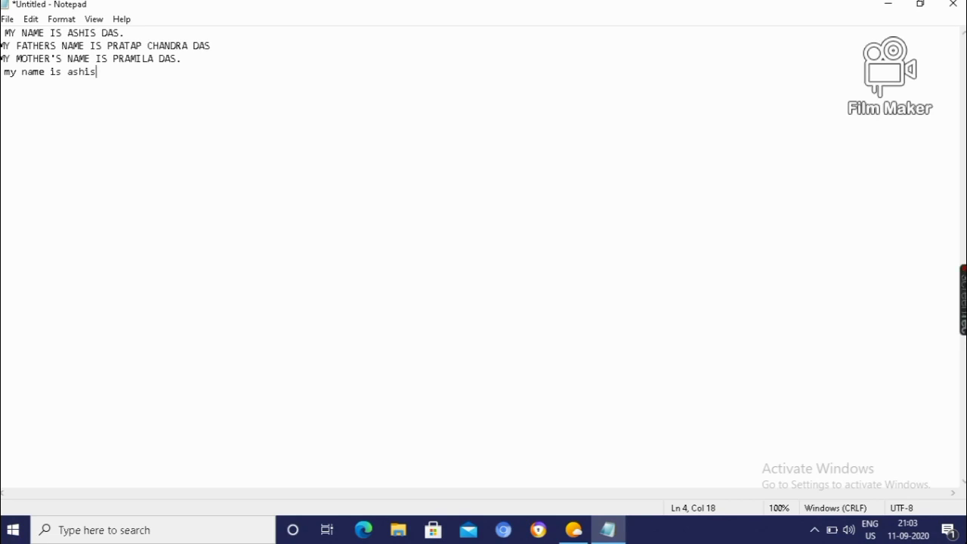
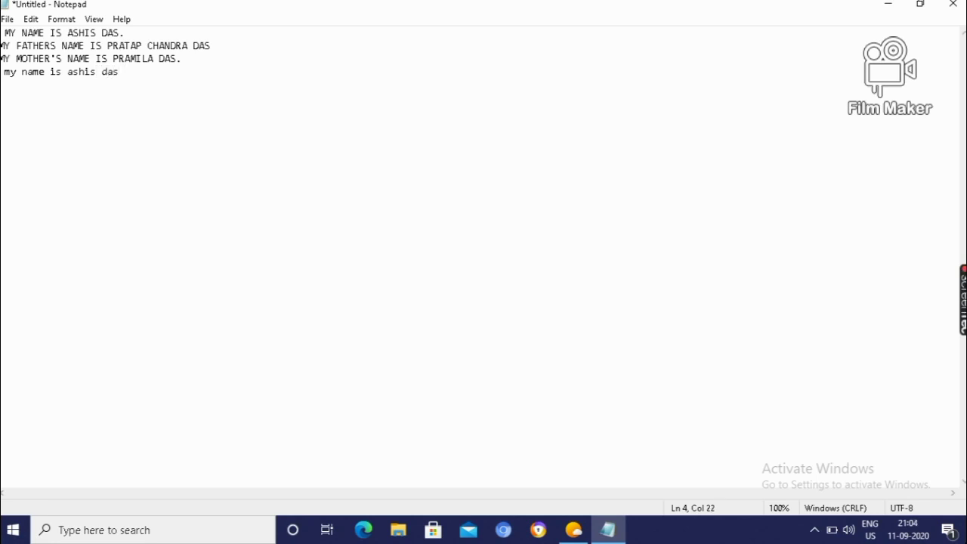
text(.)
Capitalize the fourth line's first letter so it begins with 'My'
key(Left)
key(Left)
key(Left)
key(Left)
key(Left)
key(Left)
key(Left)
key(Left)
key(Left)
key(Left)
key(Left)
key(Left)
key(Left)
key(Left)
key(Left)
key(Left)
key(Left)
key(Left)
key(Left)
key(Left)
drag(10, 70, 4, 71)
text(M)
key(Right)
key(Right)
key(Left)
key(Left)
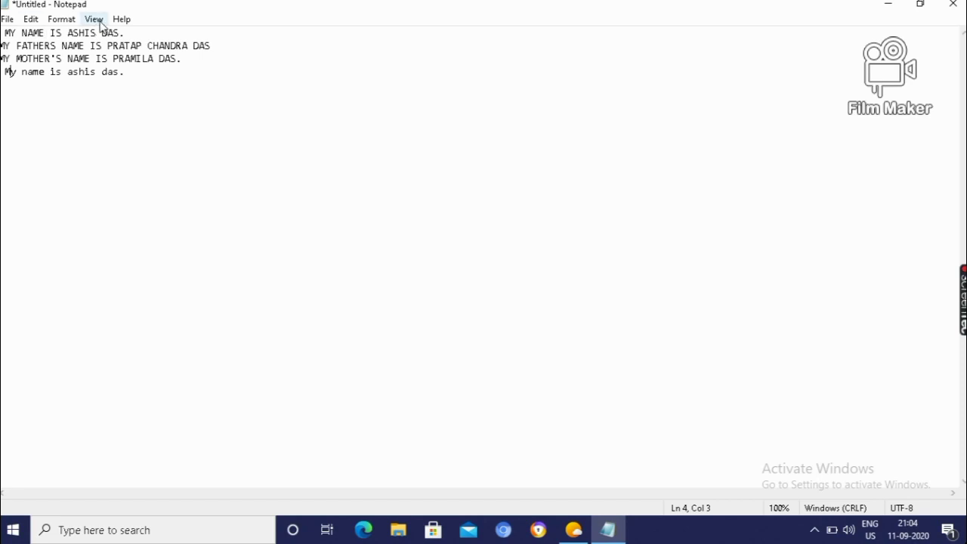
Zoom in three times with View > Zoom > Zoom In, reaching 130%
click(99, 23)
mouse_move(115, 41)
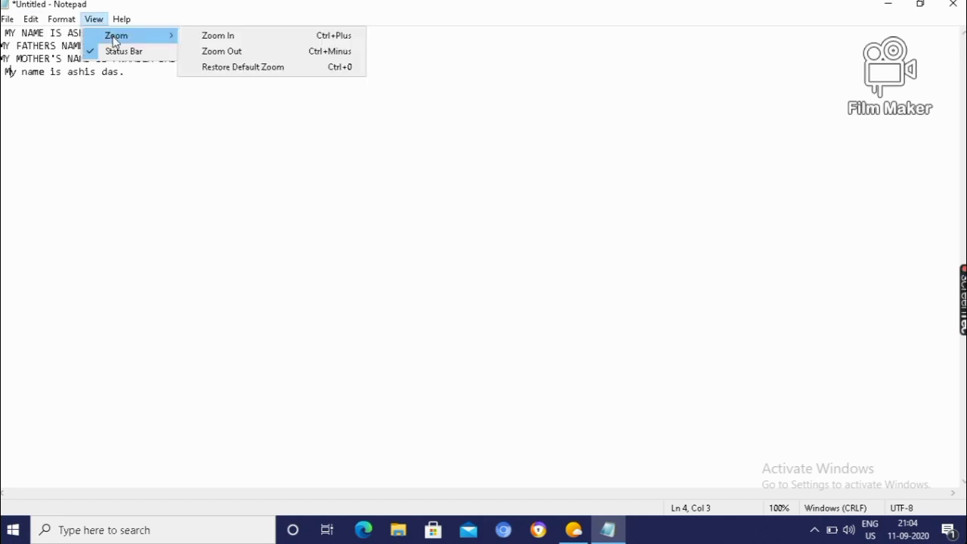
click(217, 35)
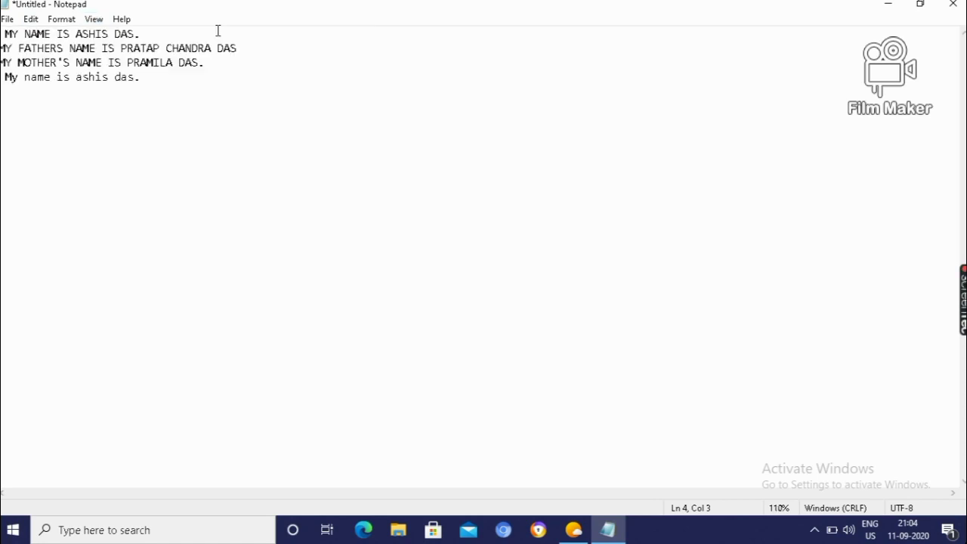
click(96, 20)
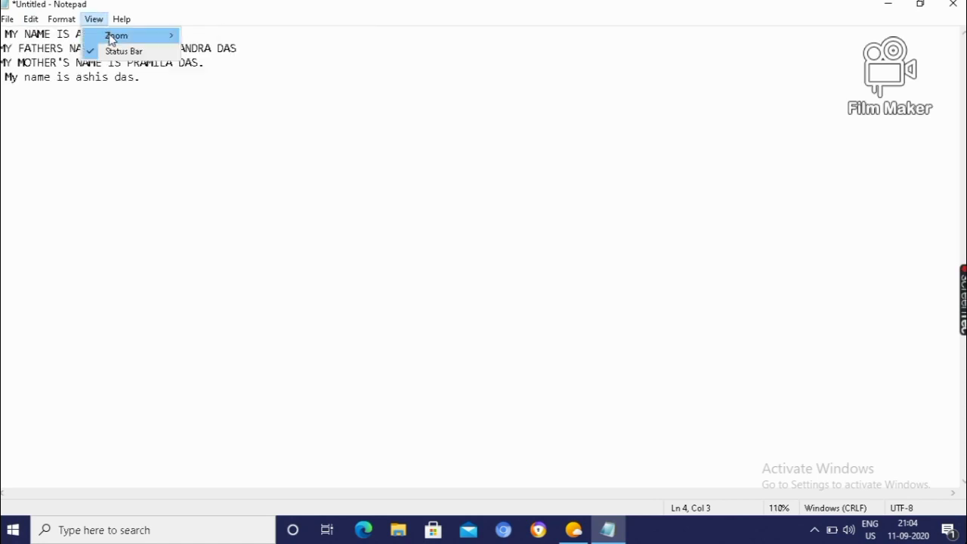
mouse_move(111, 40)
click(211, 38)
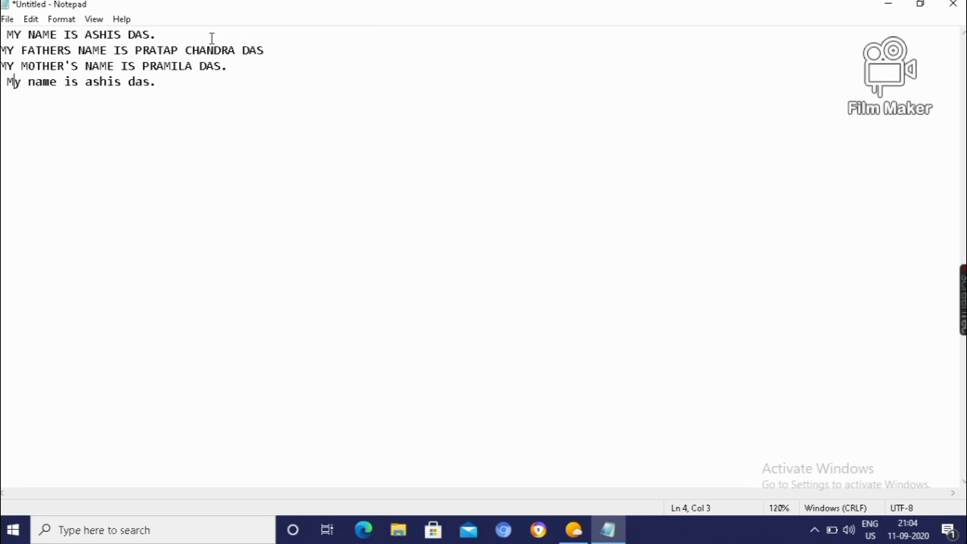
click(94, 21)
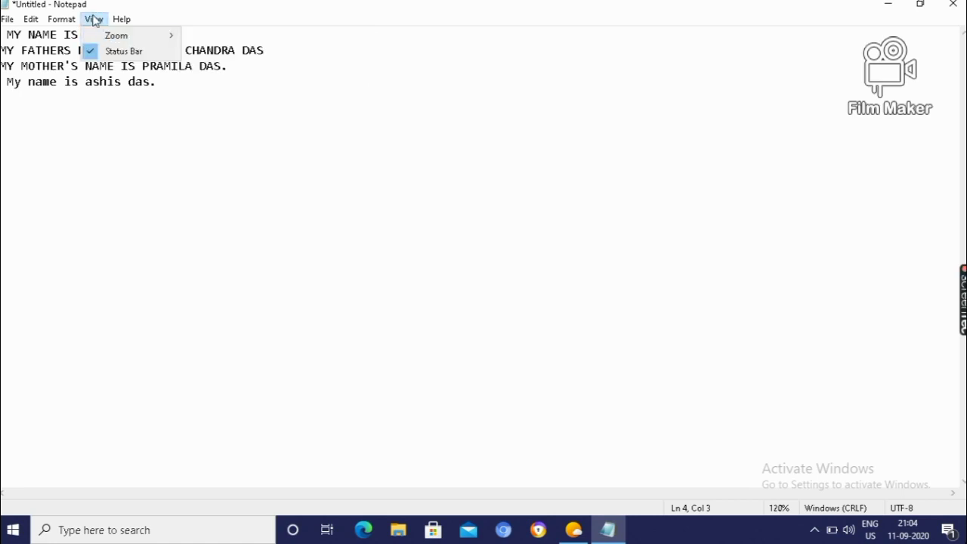
mouse_move(110, 41)
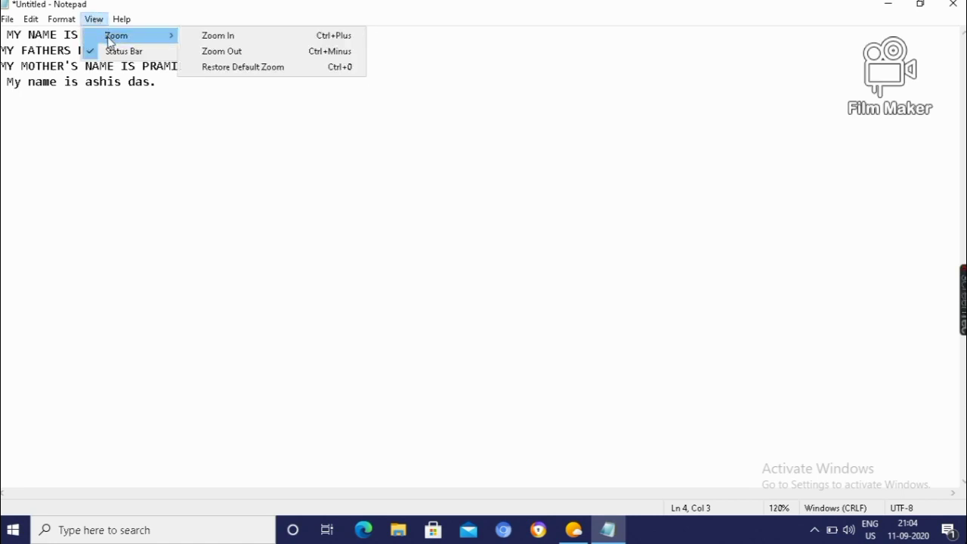
click(203, 39)
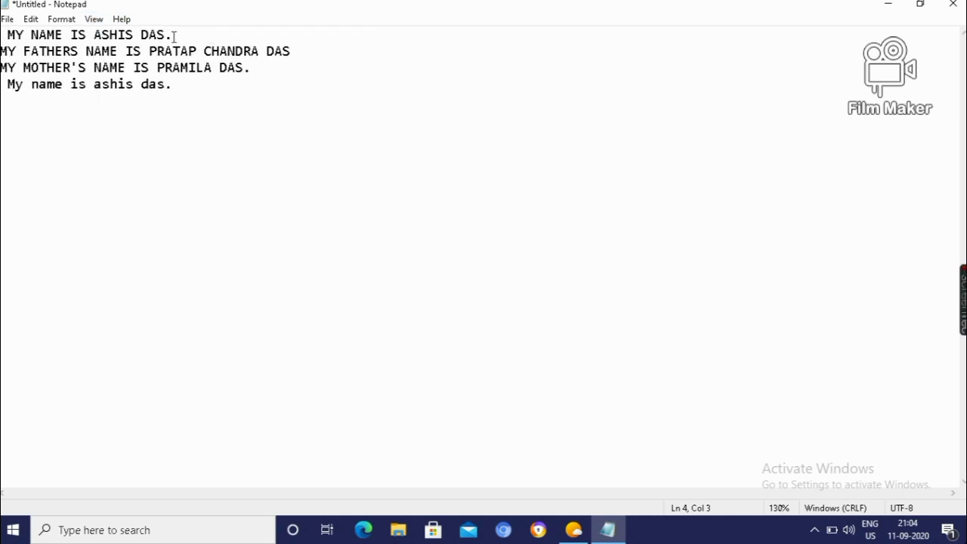
Enlarge the text further with Ctrl+scroll until zoom reaches 300%
ctrl+scroll(173, 36, up, 8)
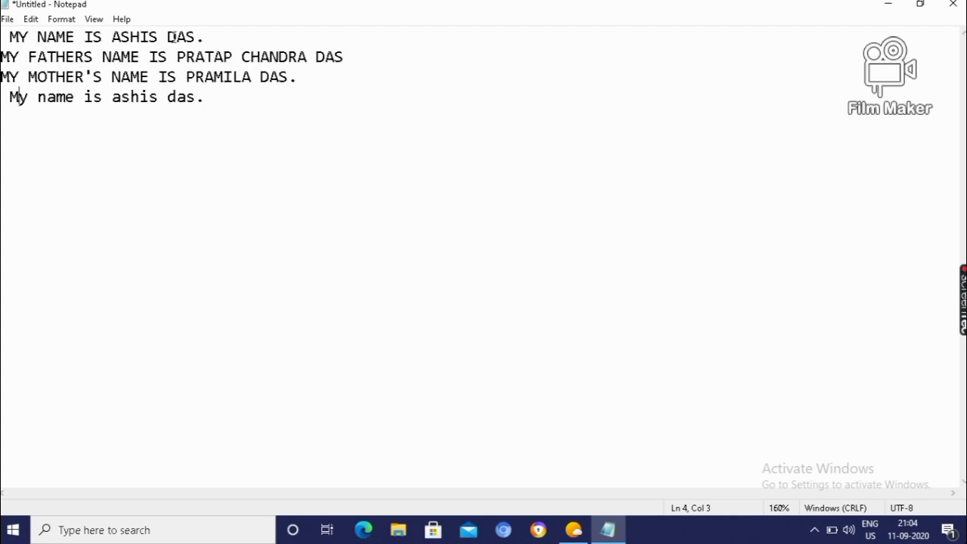
ctrl+scroll(174, 37, up, 3)
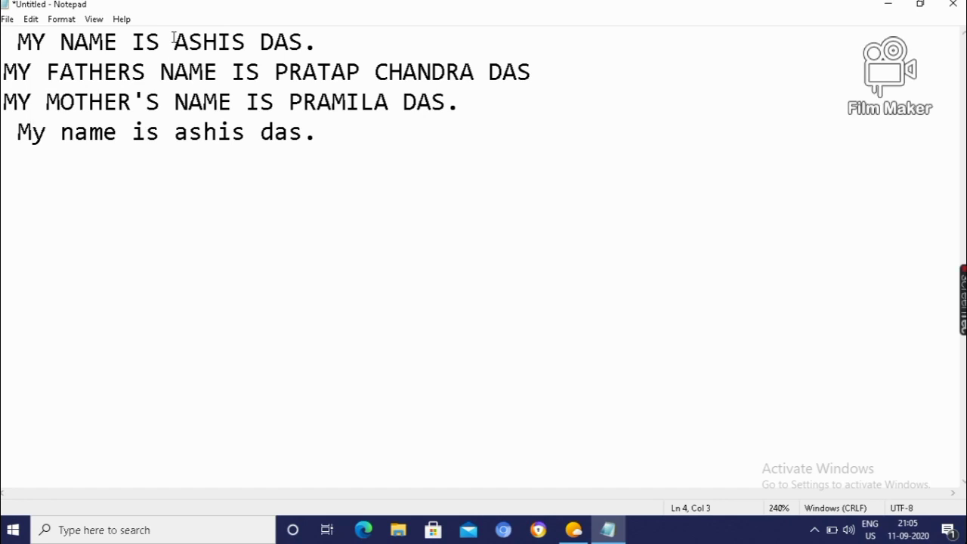
ctrl+scroll(174, 38, up, 5)
ctrl+scroll(173, 38, up, 1)
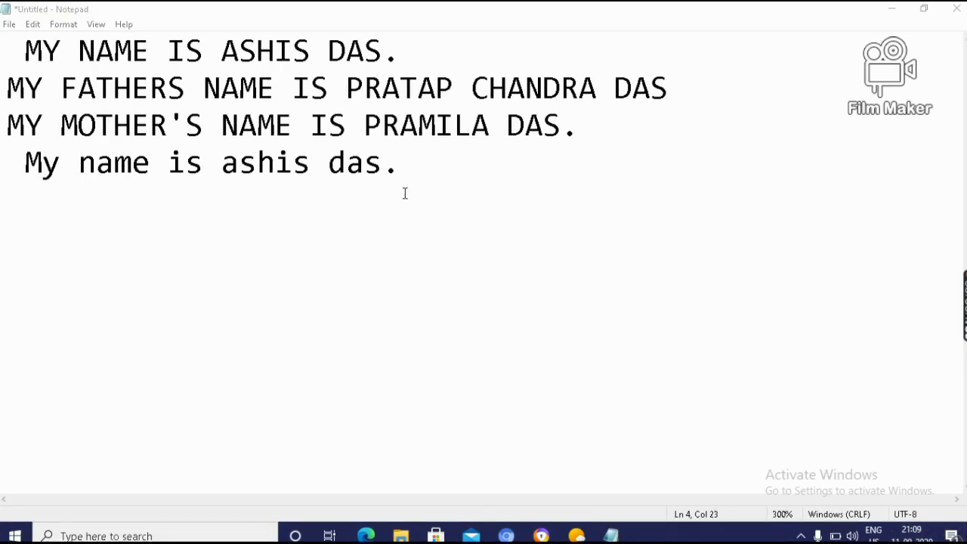
click(401, 165)
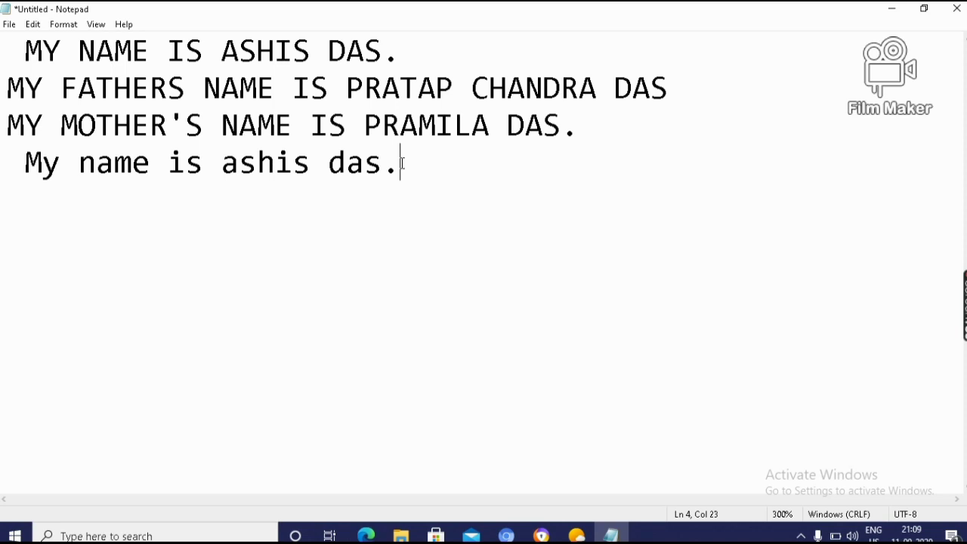
text(7)
key(BackSpace)
click(6, 161)
click(401, 162)
key(Home)
key(End)
key(ctrl+a)
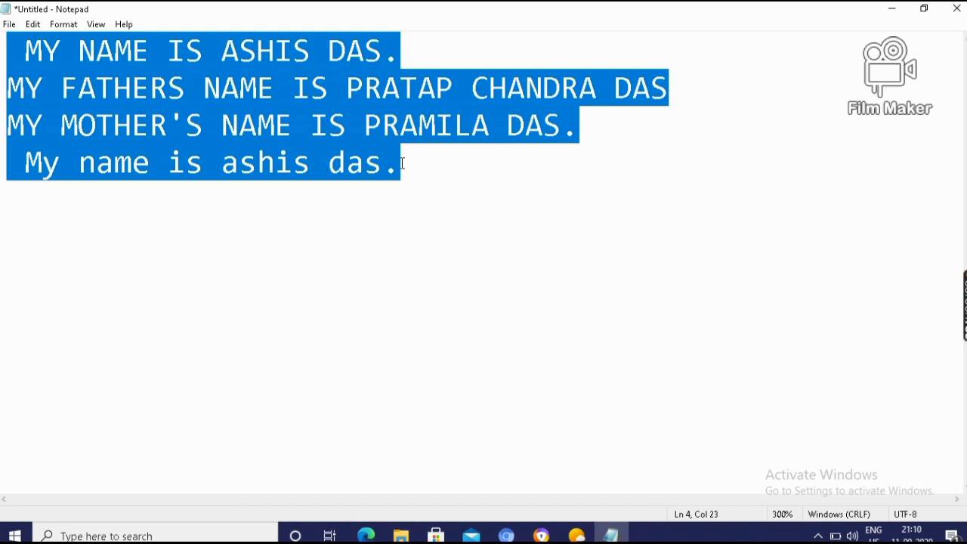
click(403, 163)
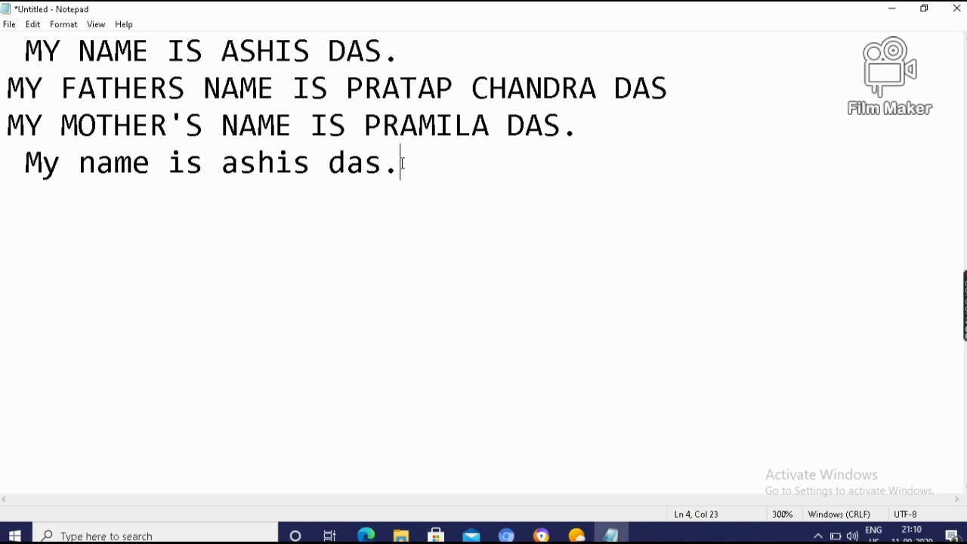
Delete every word of the sentence-case fourth line, leaving it empty
key(ctrl+a)
key(BackSpace)
key(BackSpace)
key(BackSpace)
key(BackSpace)
key(BackSpace)
key(BackSpace)
key(BackSpace)
key(BackSpace)
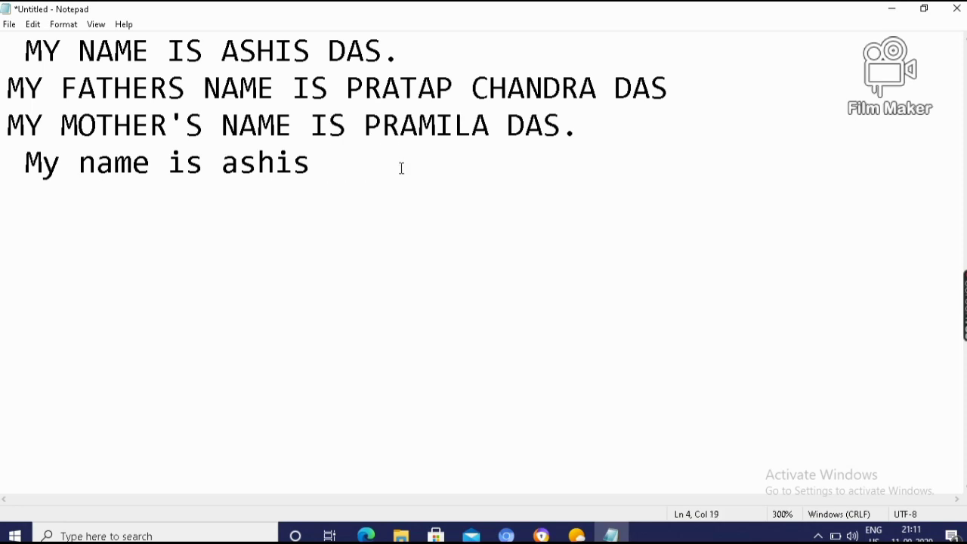
key(BackSpace)
key(BackSpace)
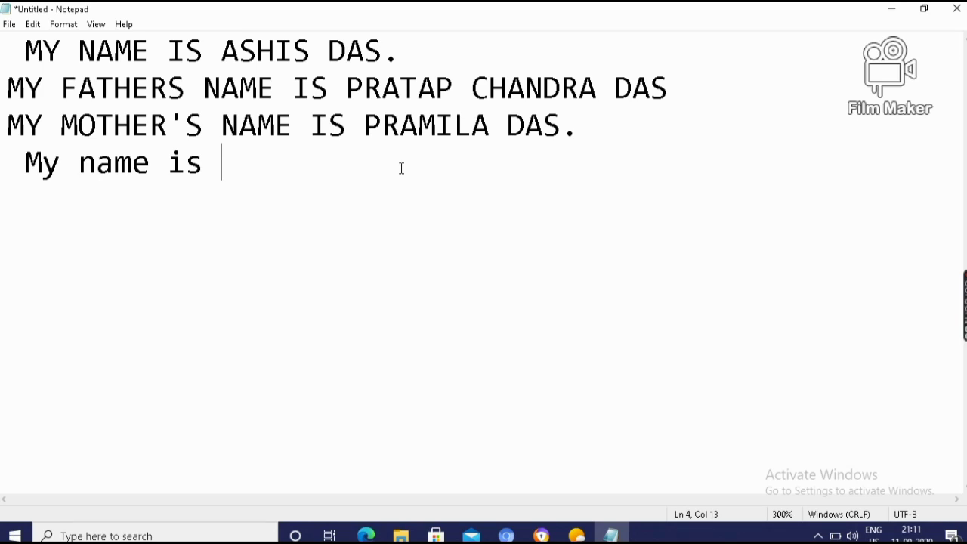
key(Left)
key(Left)
key(Left)
key(Left)
key(Left)
key(Left)
key(Left)
key(Left)
key(Delete)
key(Delete)
key(Delete)
key(Delete)
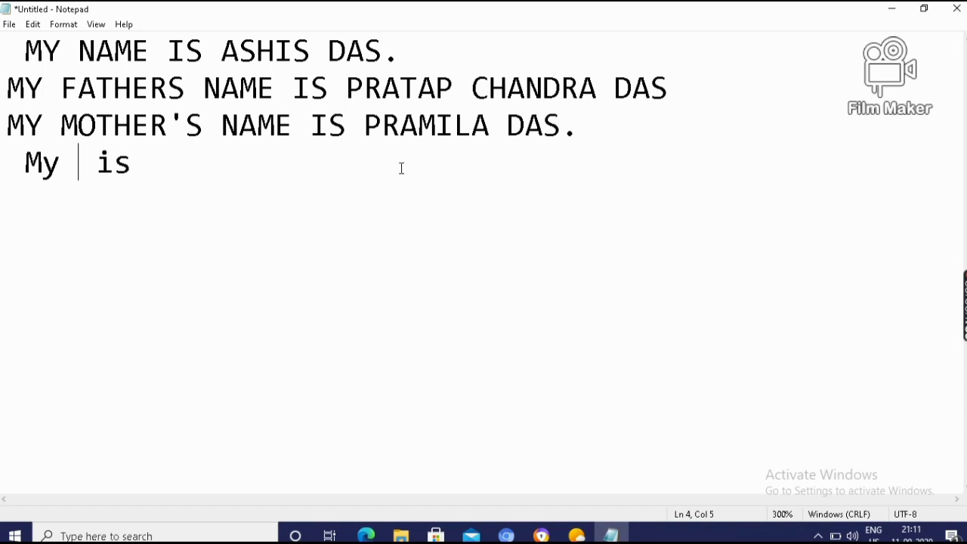
key(Delete)
key(Delete)
key(Delete)
key(BackSpace)
key(BackSpace)
key(BackSpace)
key(BackSpace)
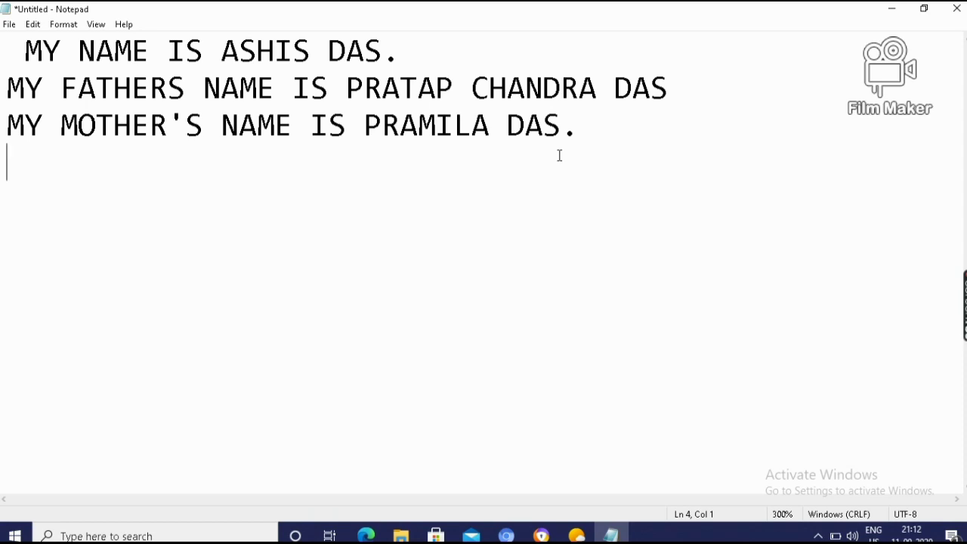
text(9)
key(BackSpace)
key(Up)
key(Up)
key(Up)
key(Down)
key(Down)
key(Down)
key(Up)
key(Up)
key(Up)
key(Down)
key(Down)
key(Down)
key(Up)
key(Right)
key(Right)
key(Right)
key(Right)
key(Right)
key(Right)
key(Right)
key(Right)
key(Right)
key(Right)
key(Right)
key(Right)
key(Right)
key(Right)
key(Right)
key(Right)
key(Right)
key(Right)
key(Right)
key(Left)
key(Left)
key(Left)
key(Left)
key(Left)
key(Left)
key(Left)
key(Left)
key(Left)
key(Left)
key(Left)
key(Left)
key(Left)
key(Left)
key(Left)
key(Left)
key(Left)
key(Left)
key(ctrl+s)
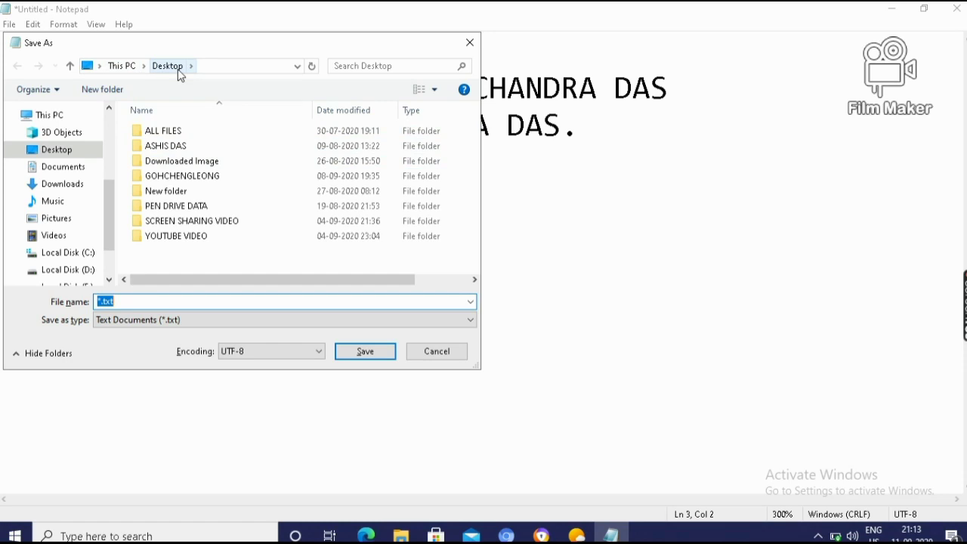
click(72, 170)
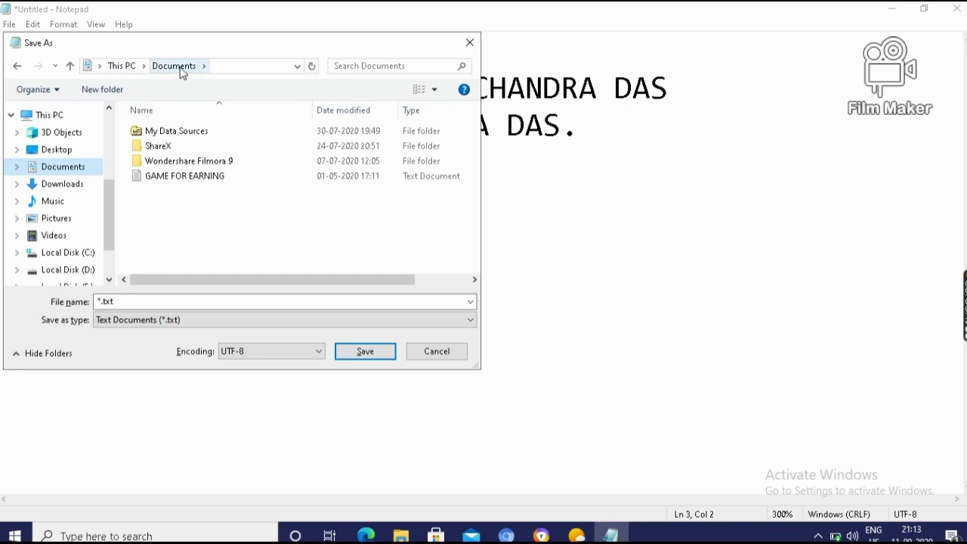
click(114, 302)
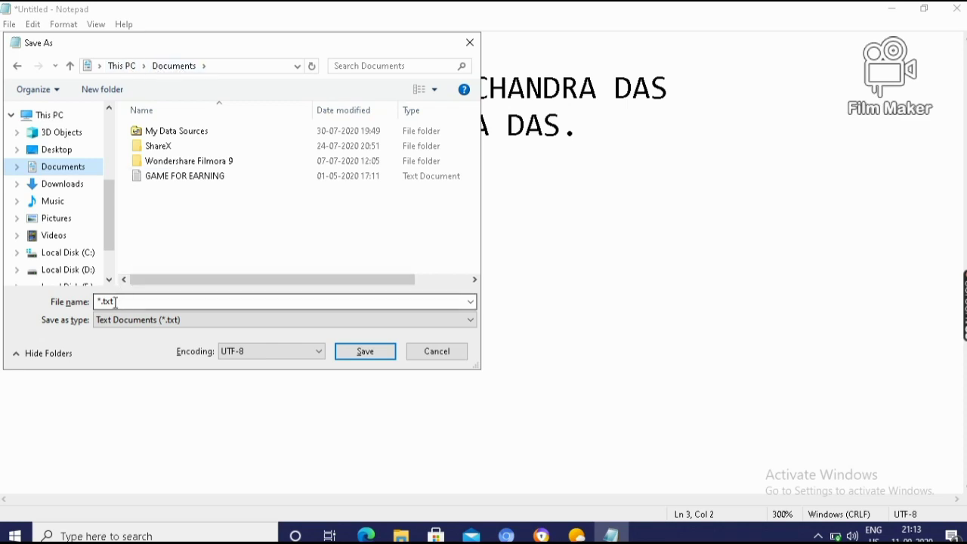
double_click(115, 302)
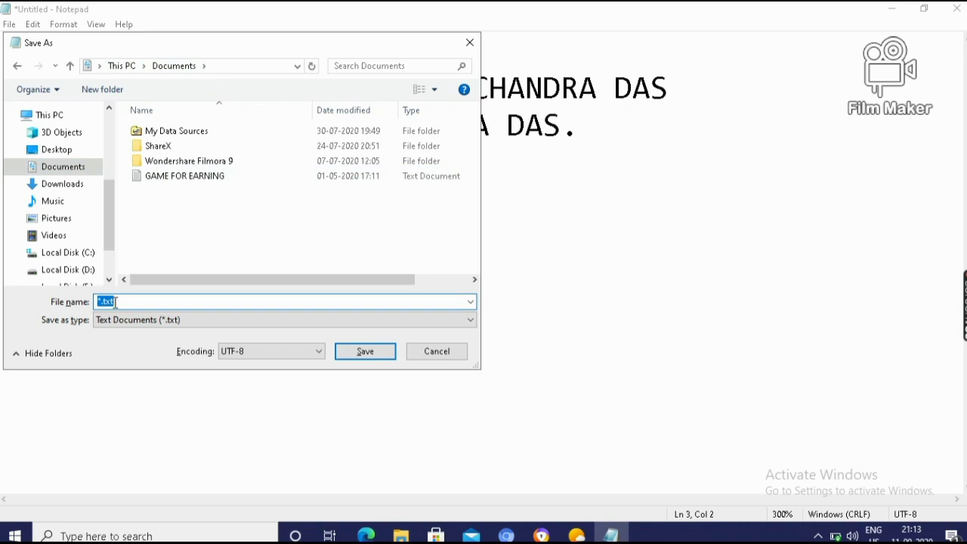
text(abc)
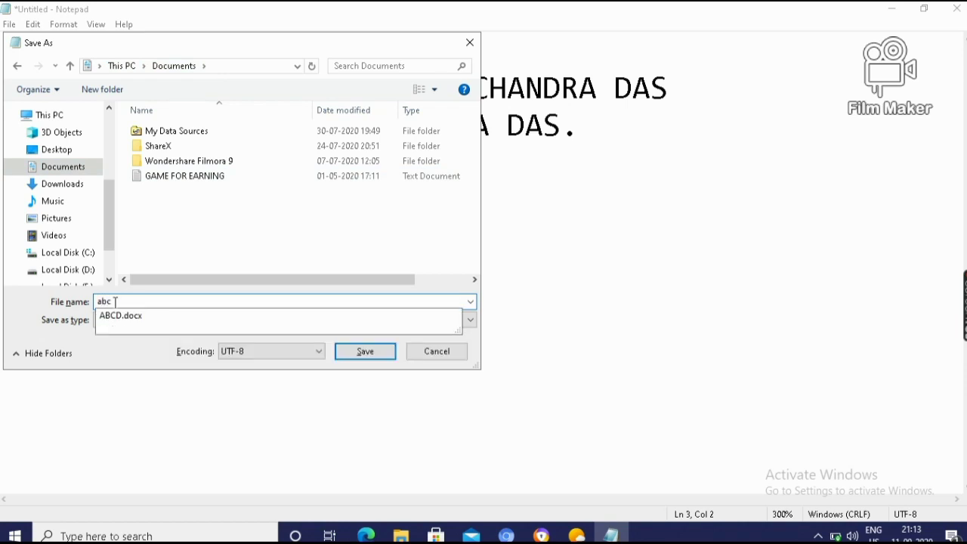
text(de)
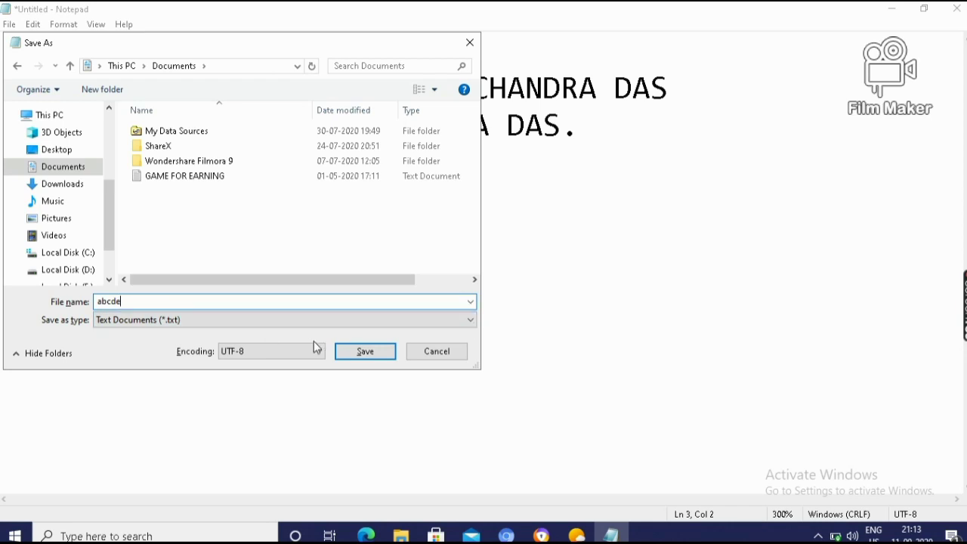
click(364, 352)
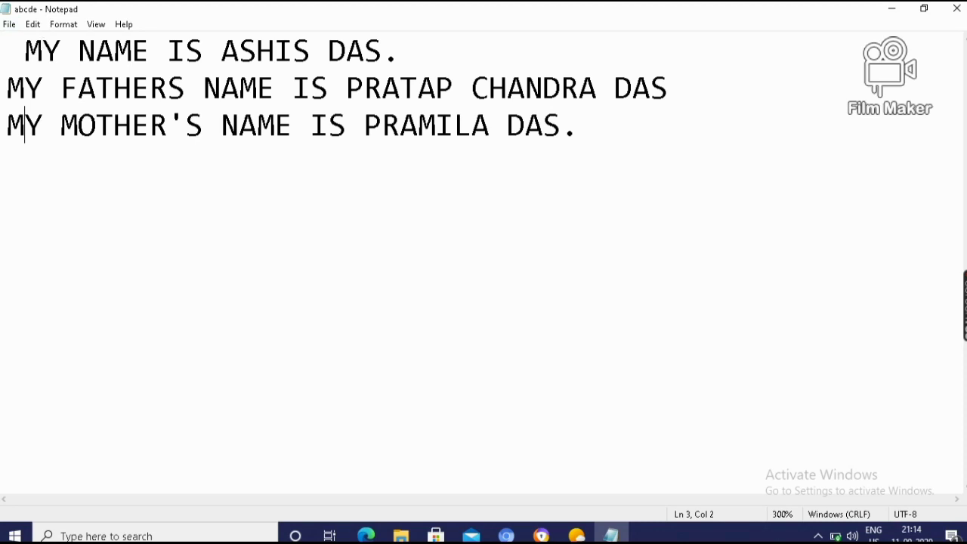
Reopen the abcde file from Documents via File > Open
click(9, 25)
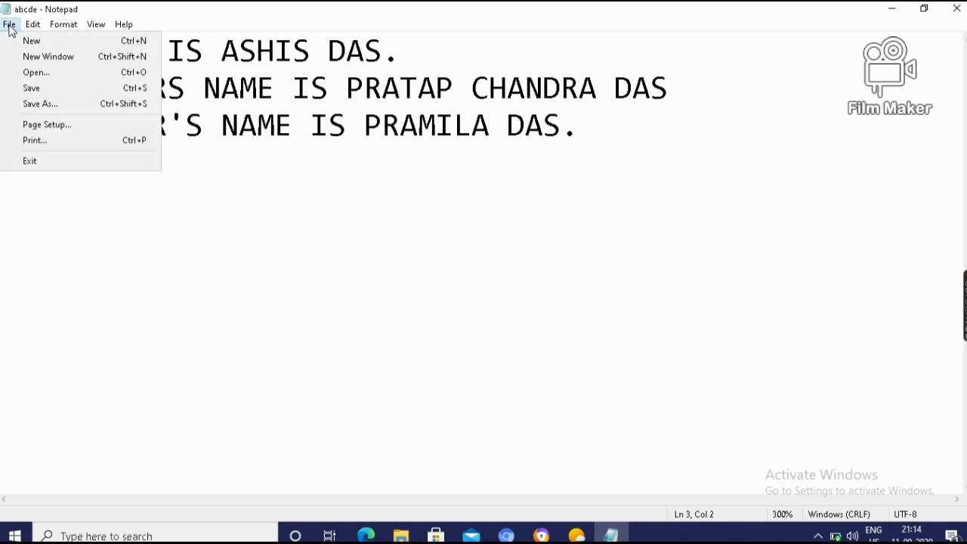
click(29, 73)
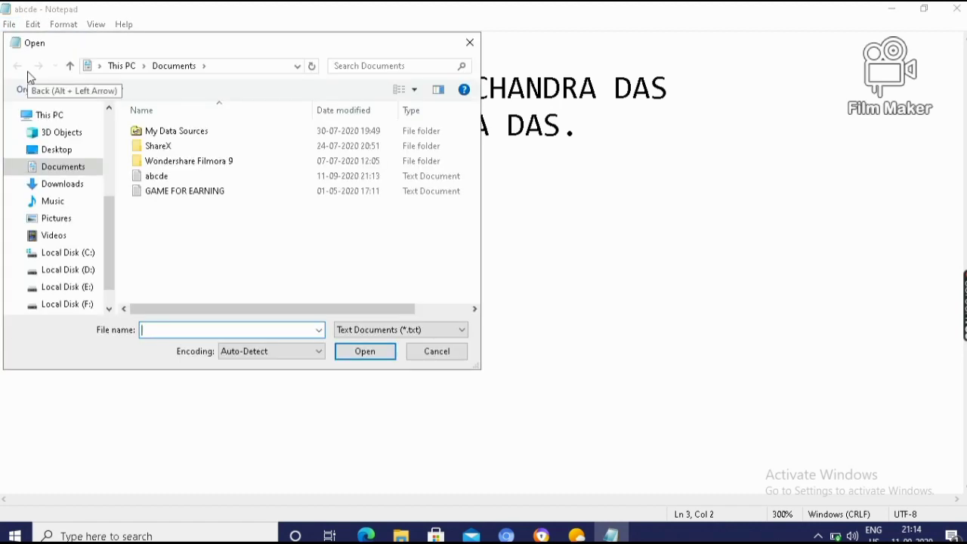
click(161, 182)
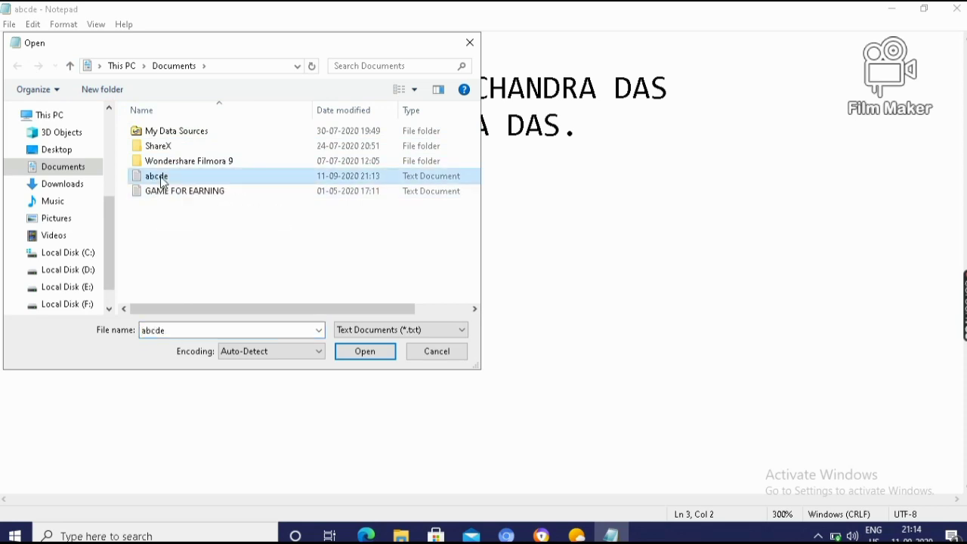
click(362, 358)
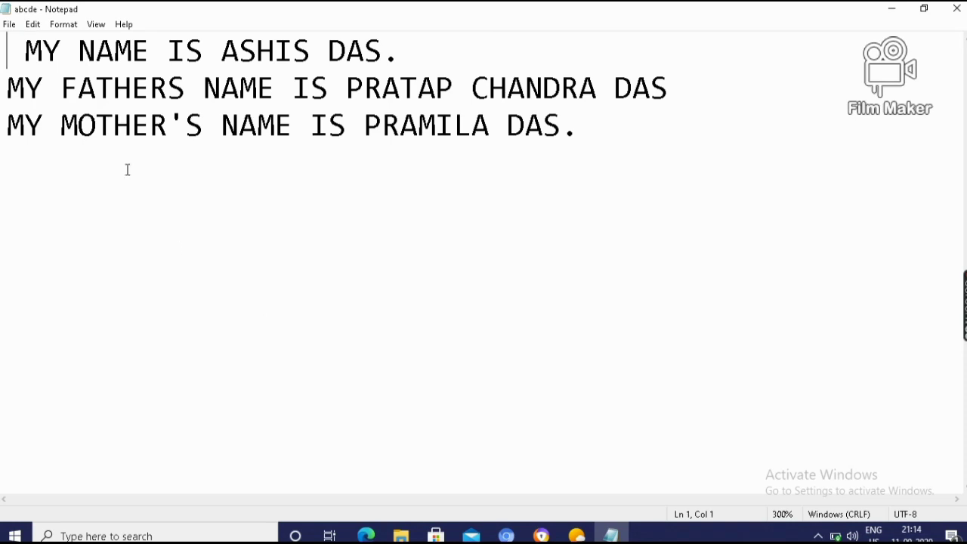
Open abcde again with Ctrl+O by entering its file name
key(ctrl+o)
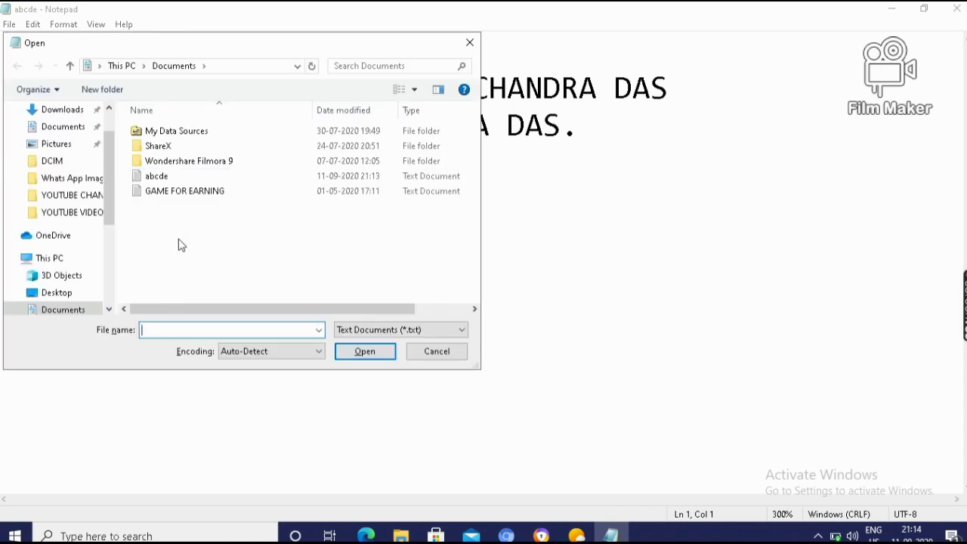
text(abcde)
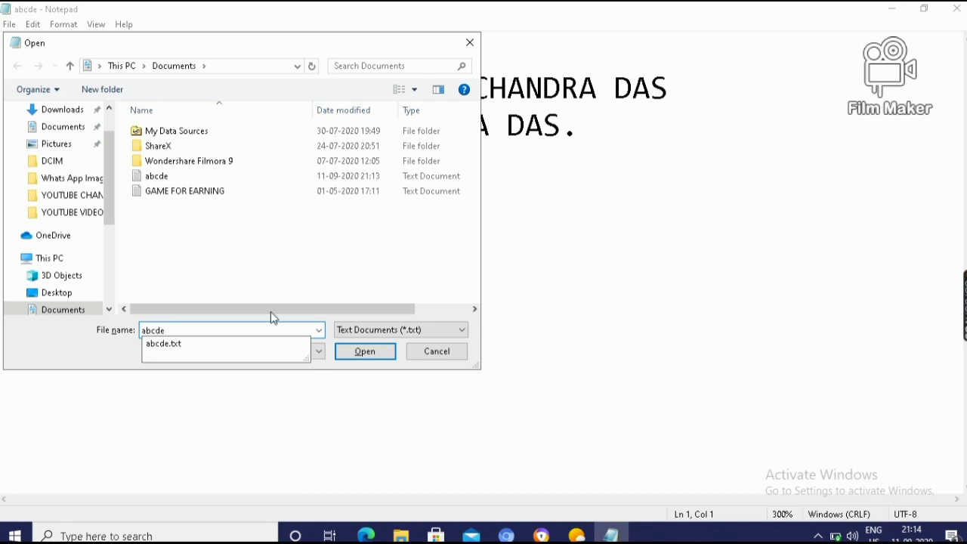
click(374, 353)
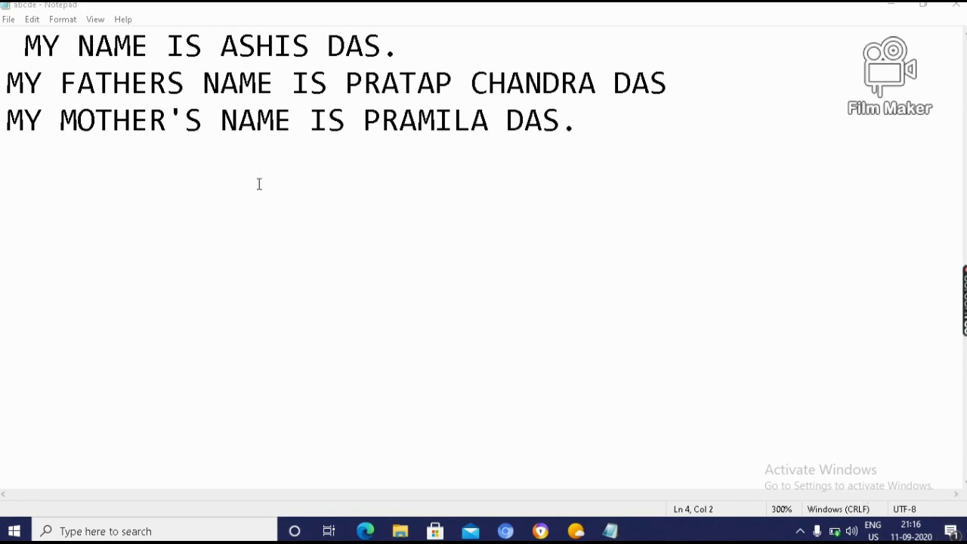
Show the File menu over the abcde document
click(10, 21)
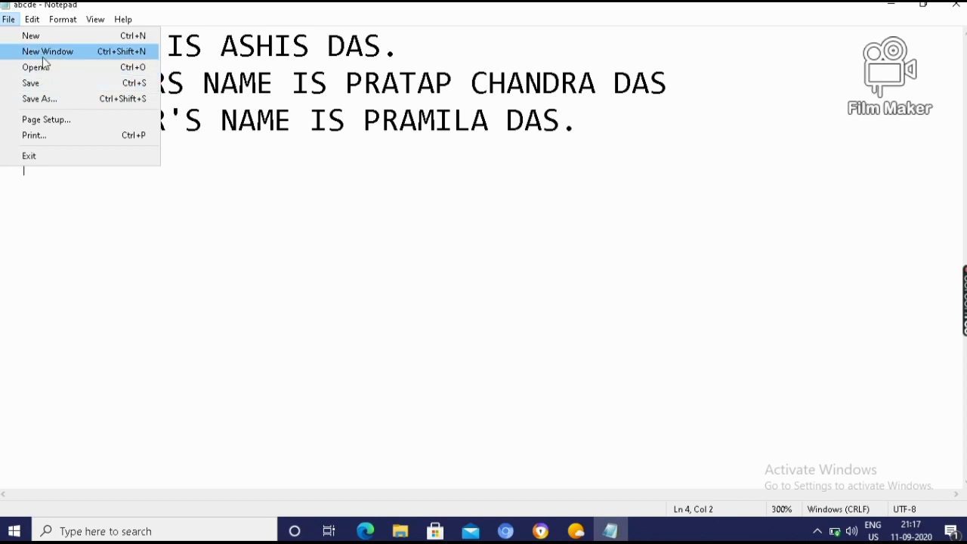
Save the document in Documents under the new name 12345 with Save As
click(44, 101)
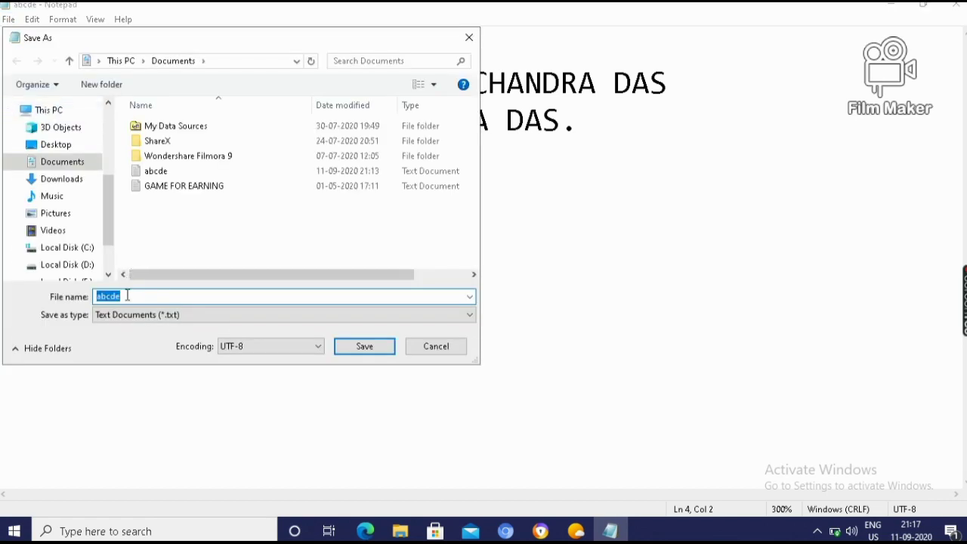
click(128, 295)
key(BackSpace)
key(BackSpace)
key(BackSpace)
key(BackSpace)
key(BackSpace)
text(12345)
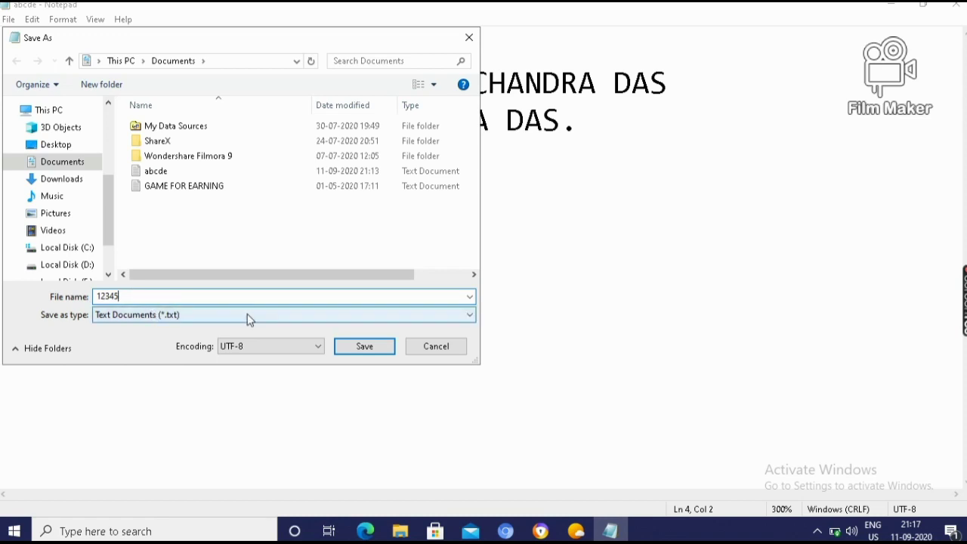
click(365, 348)
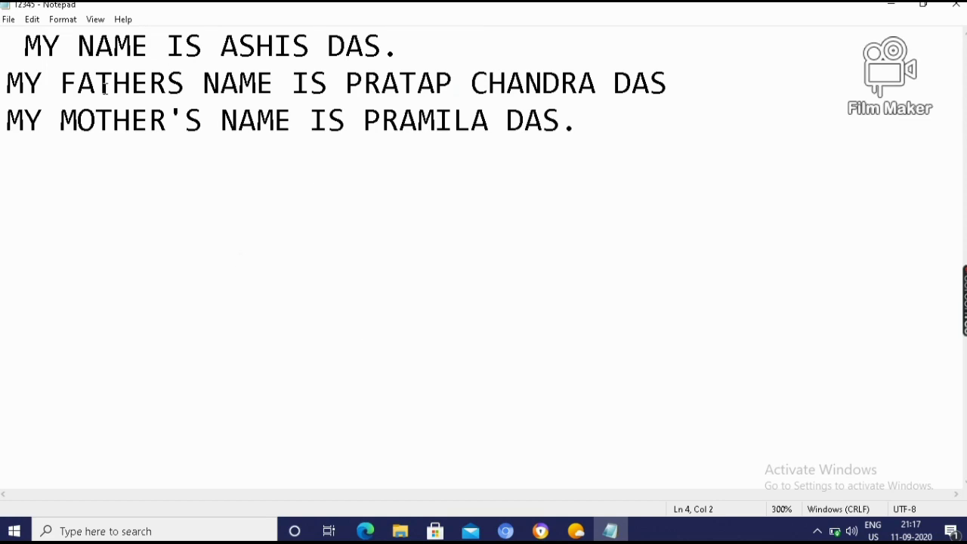
Reopen the 12345 file from Documents
click(9, 20)
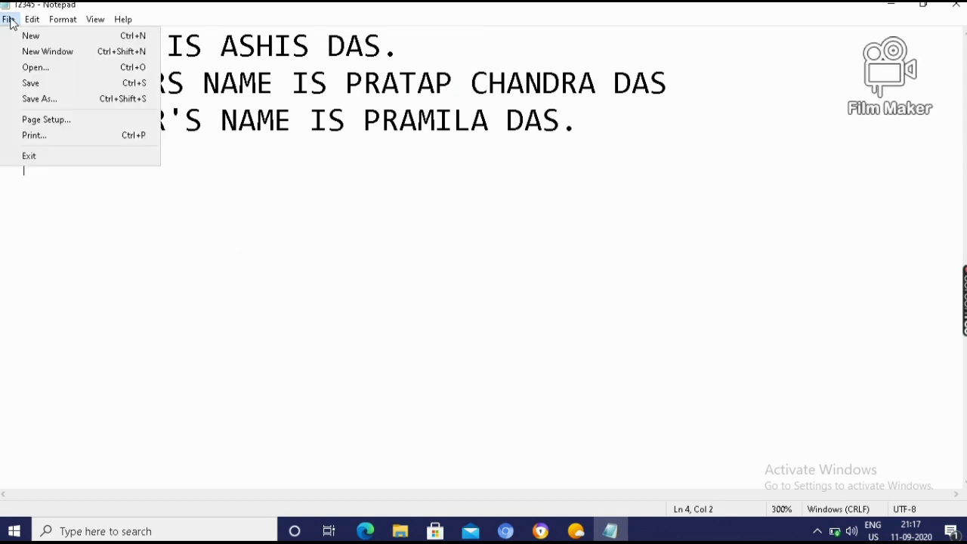
click(33, 68)
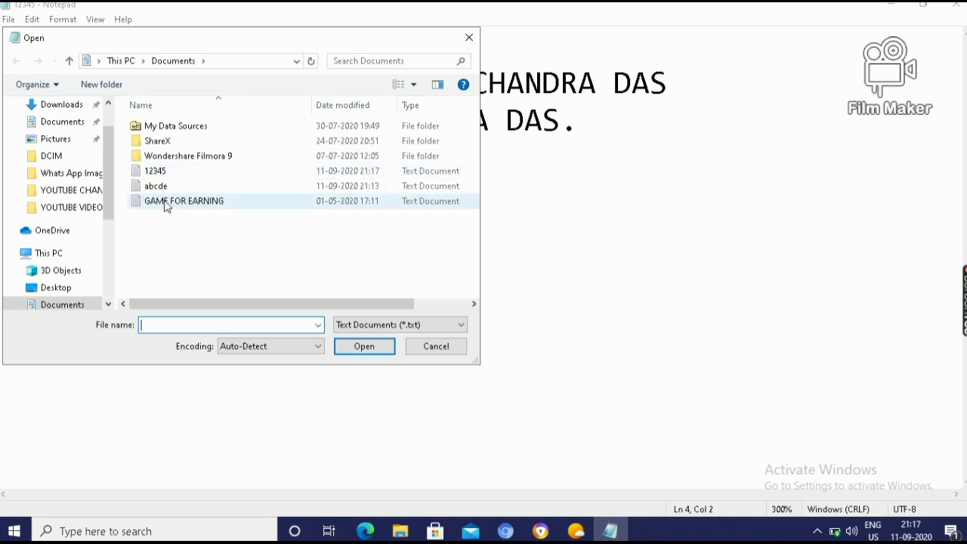
double_click(157, 173)
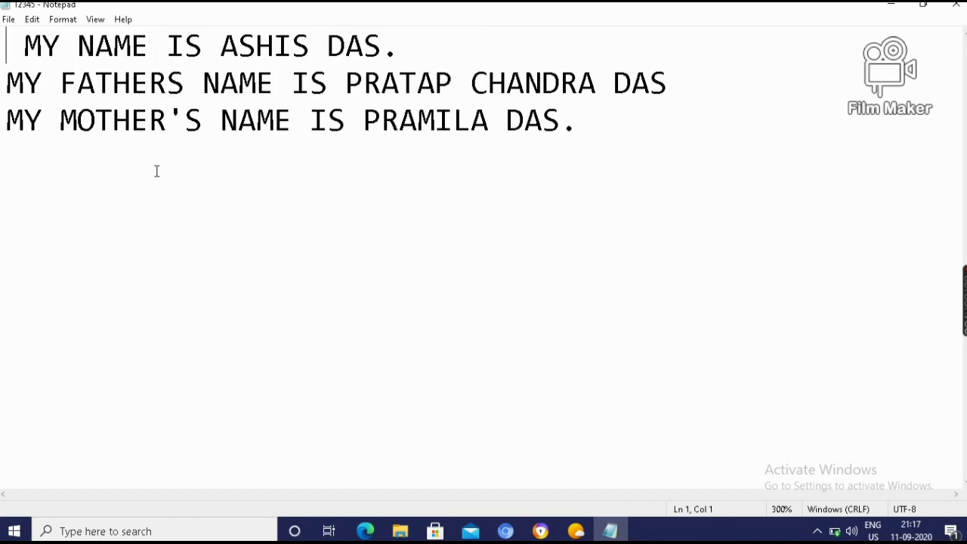
Reopen the abcde file from Documents in place of 12345
click(9, 19)
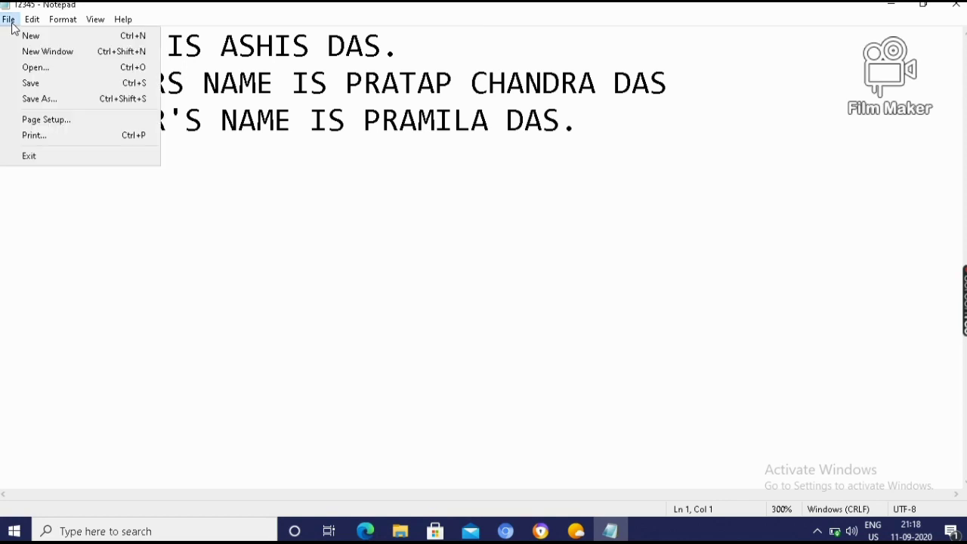
click(33, 73)
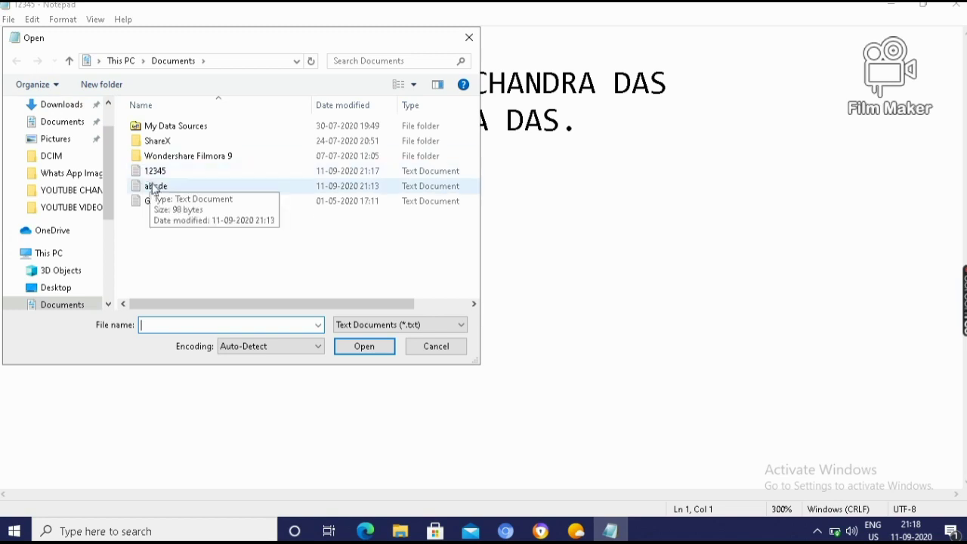
double_click(155, 186)
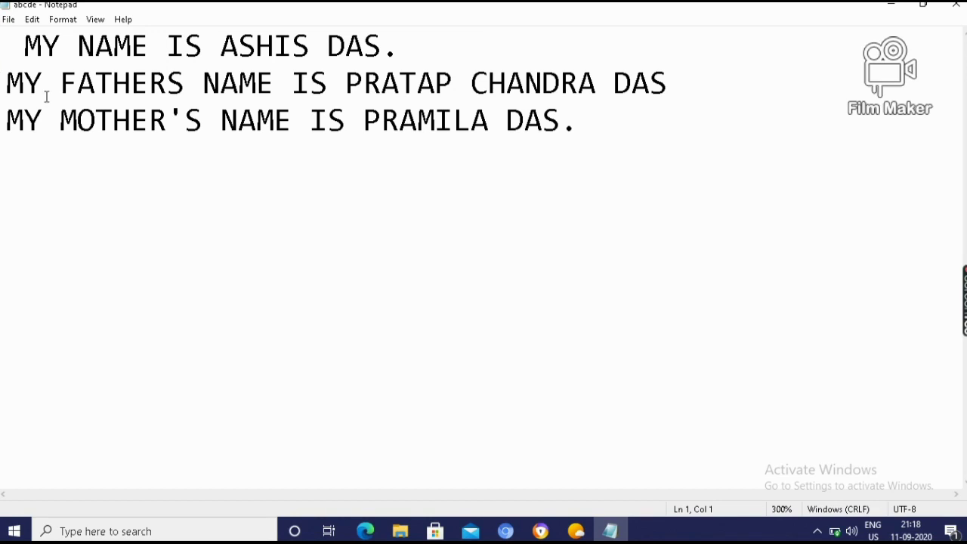
click(9, 21)
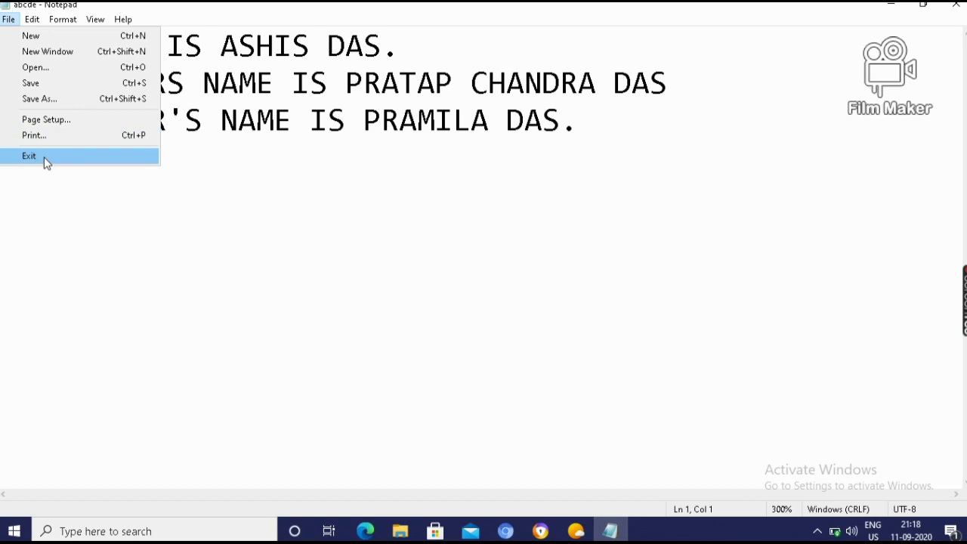
click(32, 19)
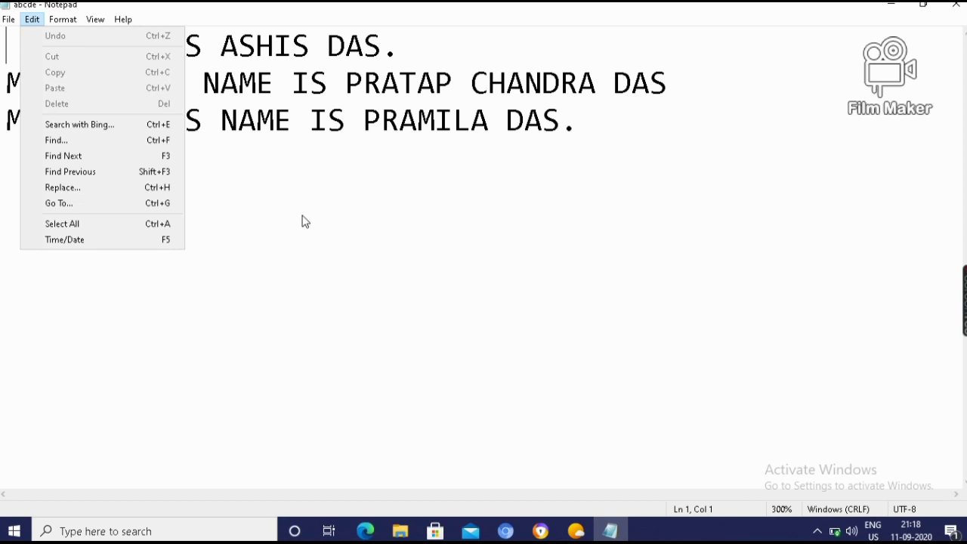
click(303, 219)
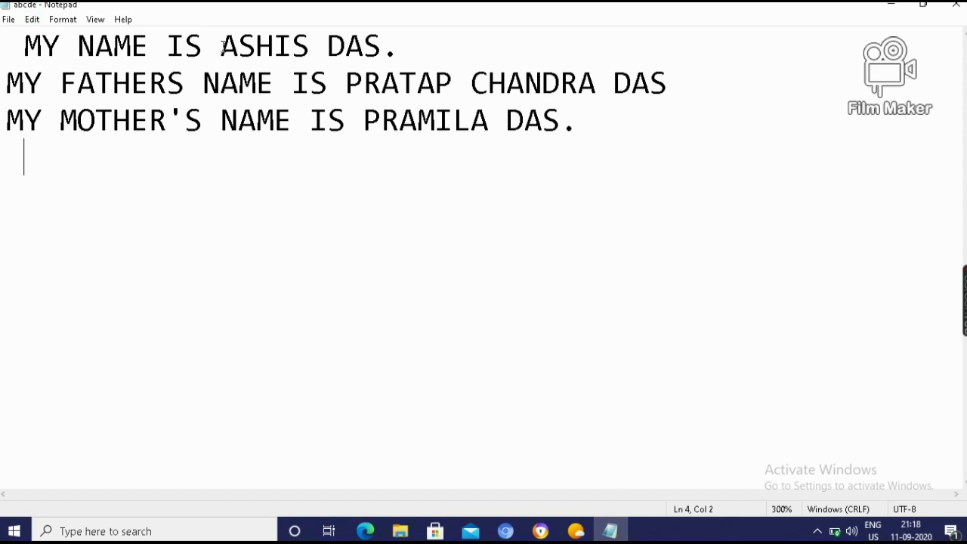
click(221, 46)
Copy the name at the end of line 1 and add a blank line after line 3
drag(222, 47, 378, 49)
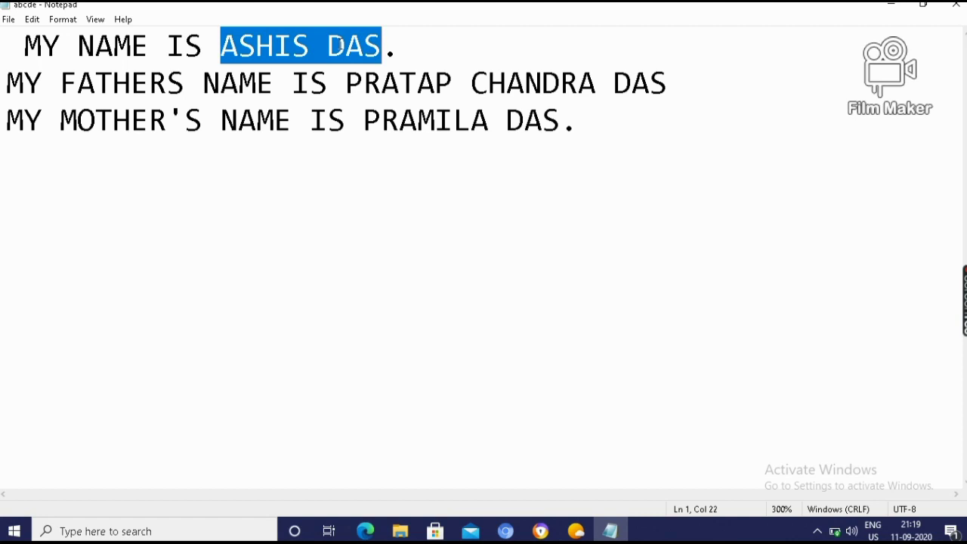
right_click(339, 47)
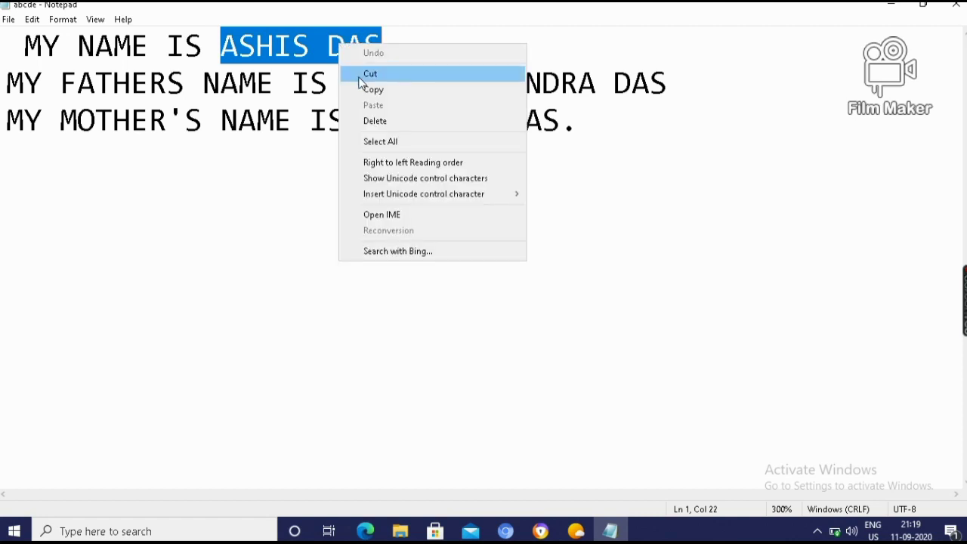
click(367, 91)
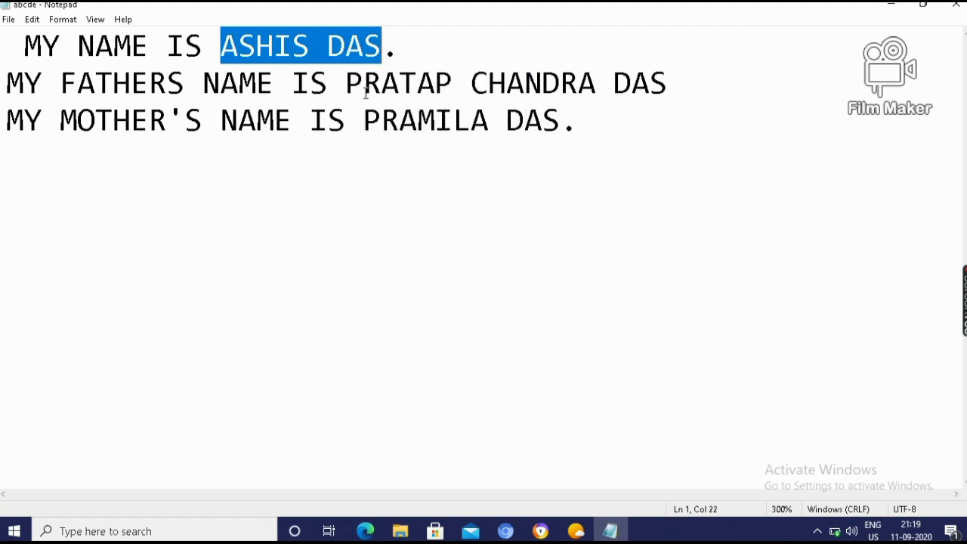
click(586, 125)
key(Return)
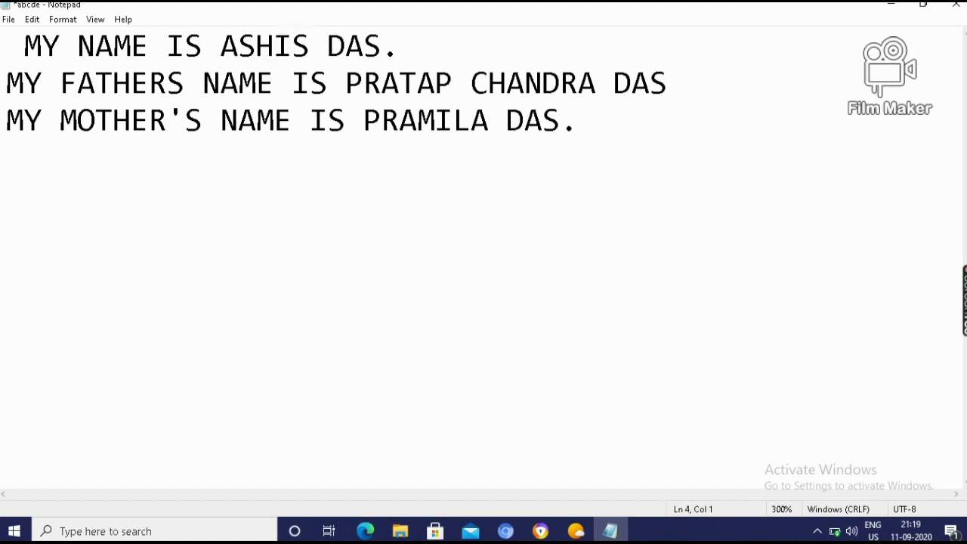